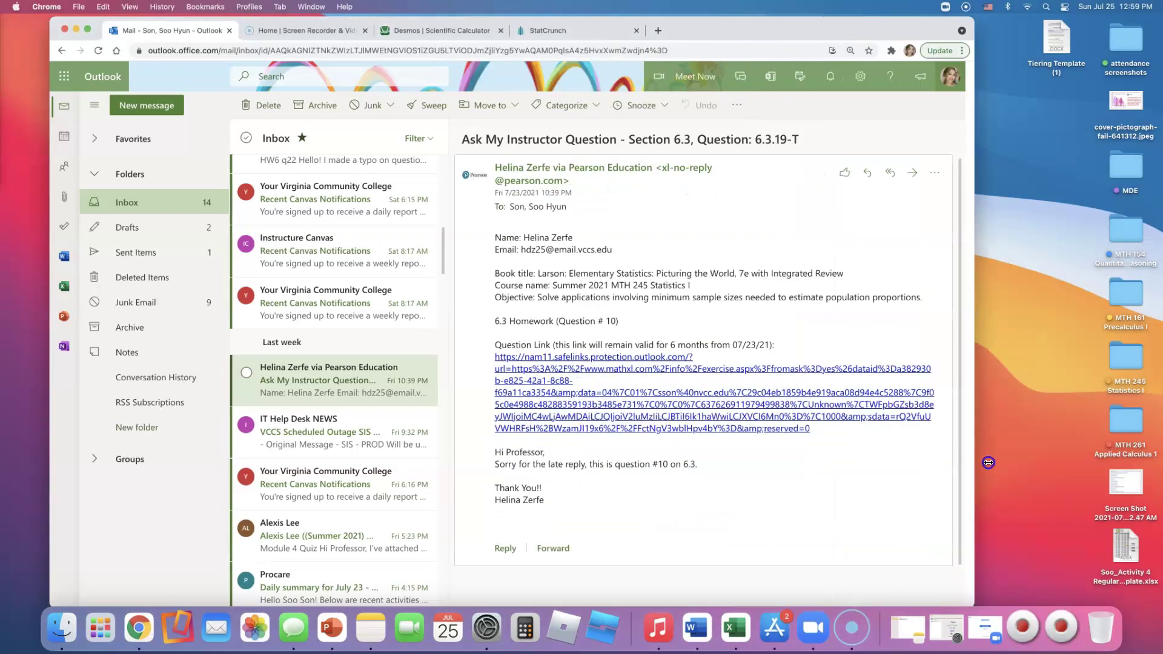
Open the question link from the Pearson Ask My Instructor e-mail in a new tab
{"action": "left_click", "coordinate": [636, 426]}
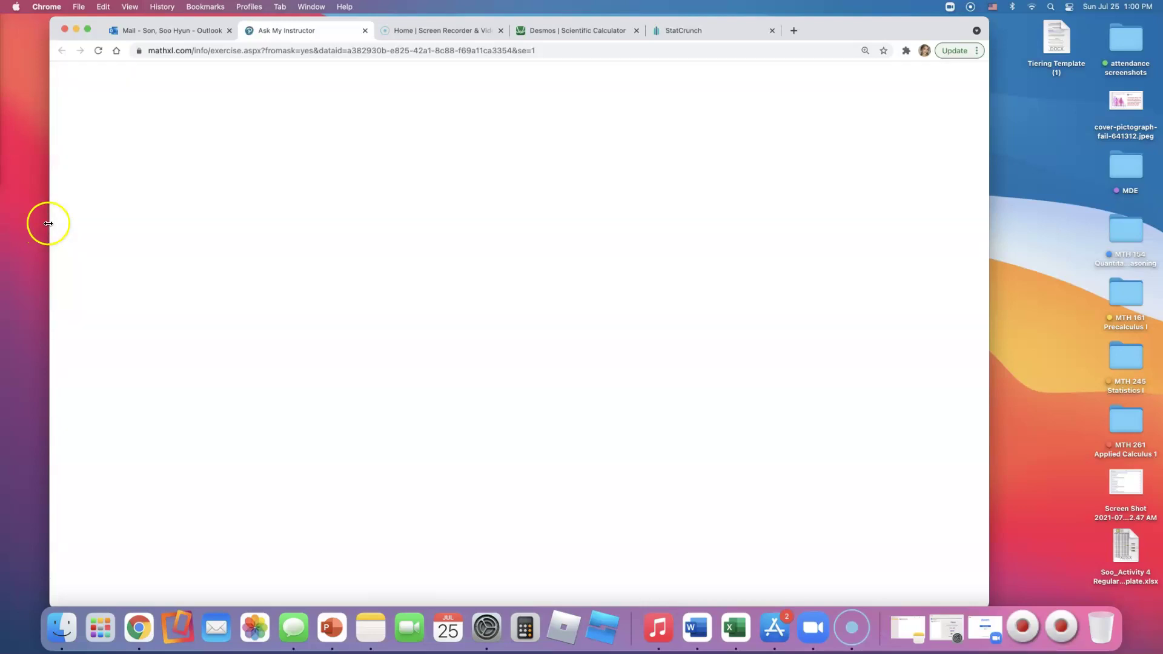
Stretch the browser window to full screen width and highlight 'four to six times per week'
{"action": "left_click_drag", "start_coordinate": [48, 223], "coordinate": [8, 227]}
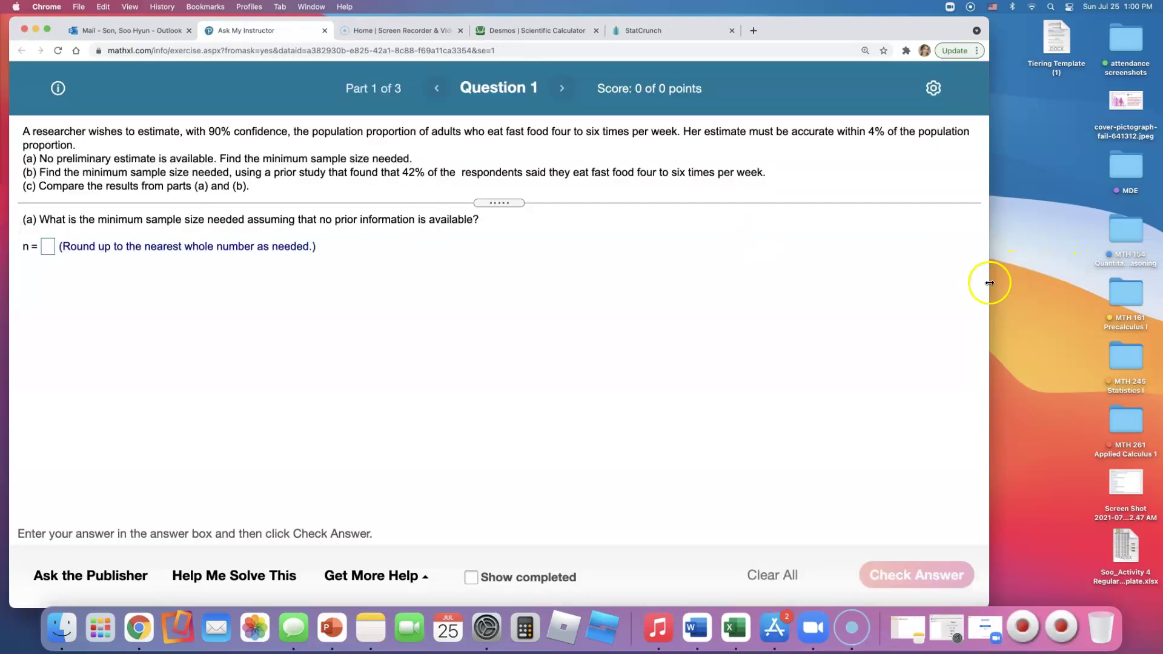
{"action": "left_click_drag", "start_coordinate": [990, 283], "coordinate": [1149, 286]}
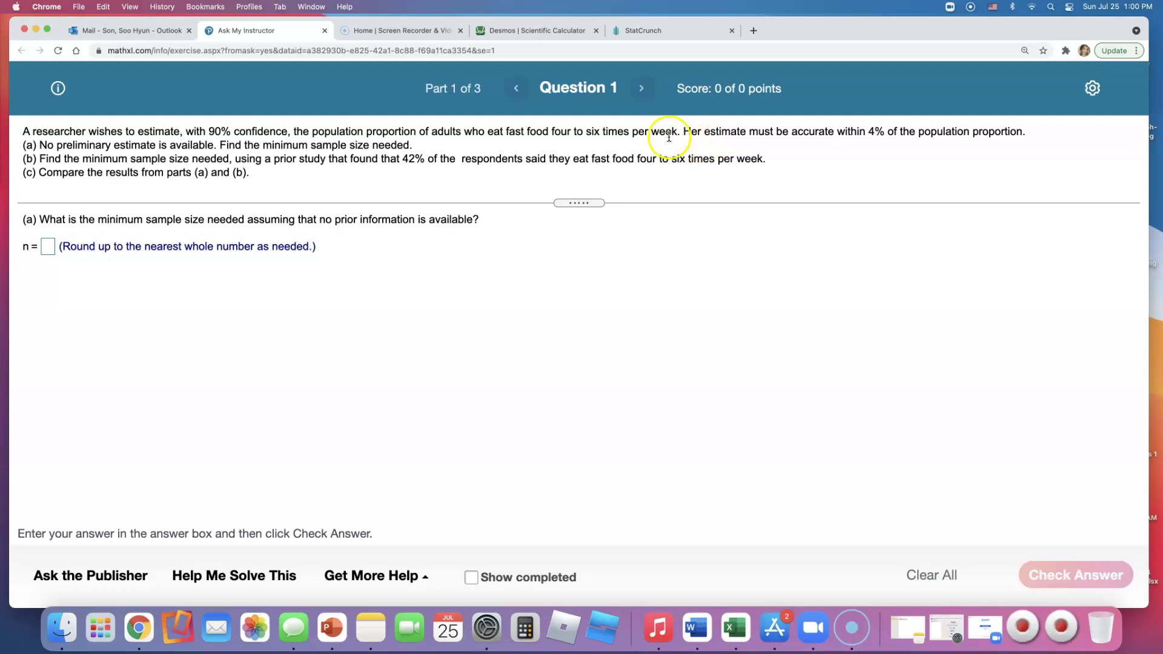
{"action": "left_click", "coordinate": [552, 136]}
{"action": "left_click_drag", "start_coordinate": [553, 136], "coordinate": [672, 135]}
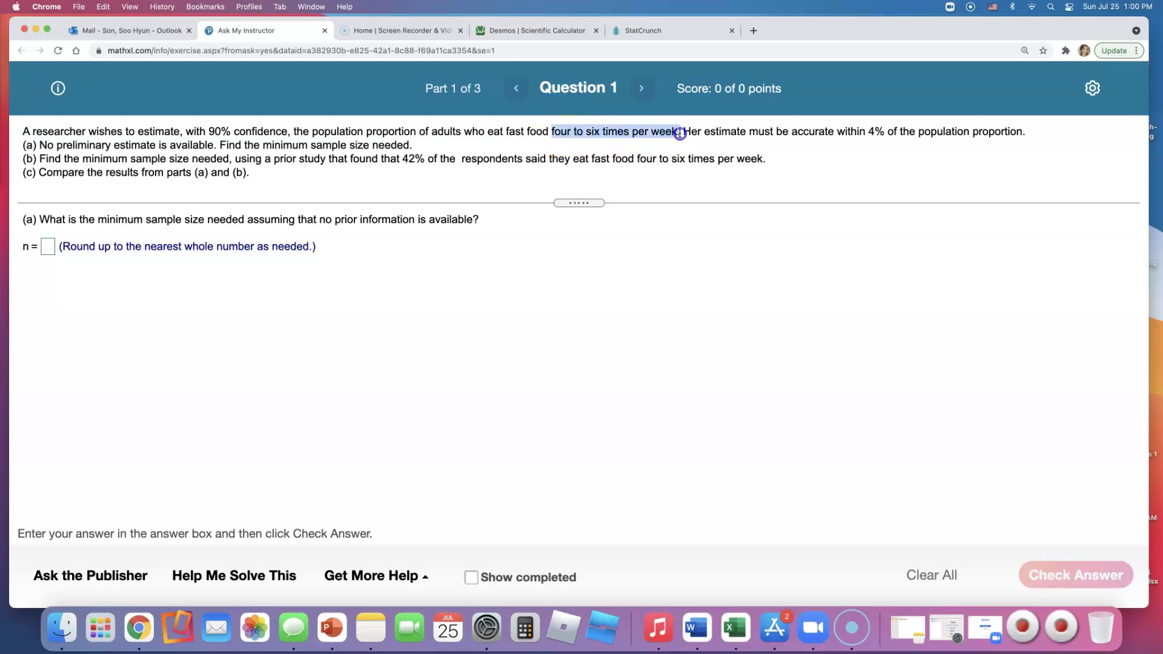
Highlight the 4% accuracy requirement in the question and open the page settings
{"action": "left_click", "coordinate": [683, 142]}
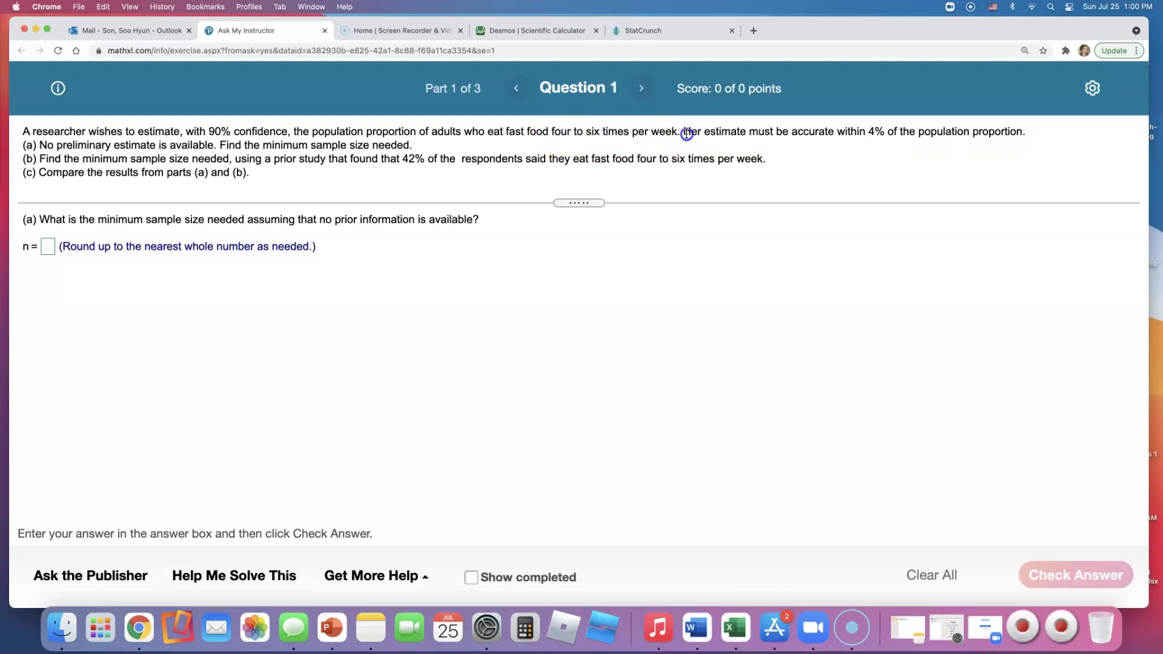
{"action": "left_click_drag", "start_coordinate": [687, 134], "coordinate": [874, 139]}
{"action": "left_click", "coordinate": [874, 139]}
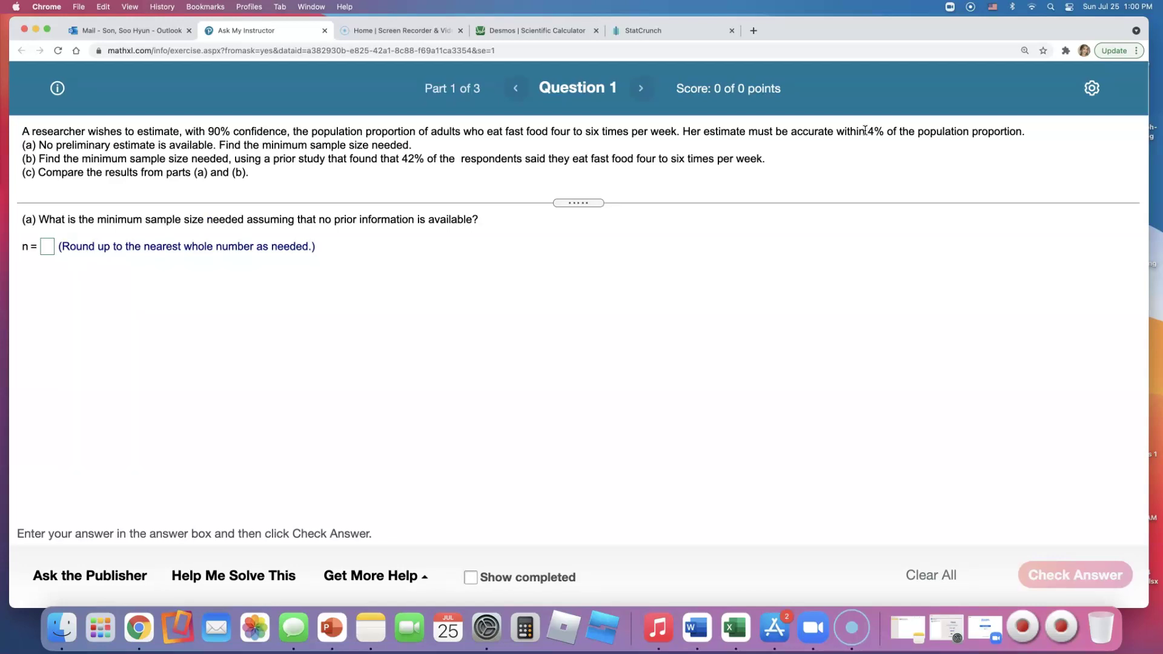
{"action": "left_click", "coordinate": [874, 142]}
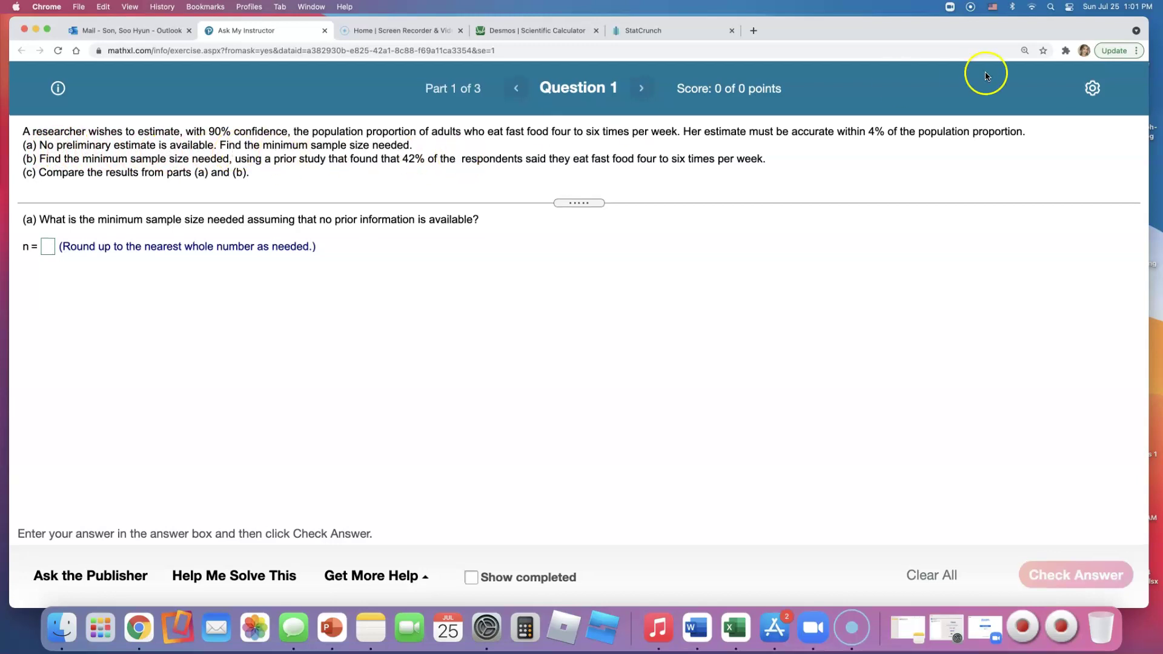
{"action": "left_click", "coordinate": [1094, 90]}
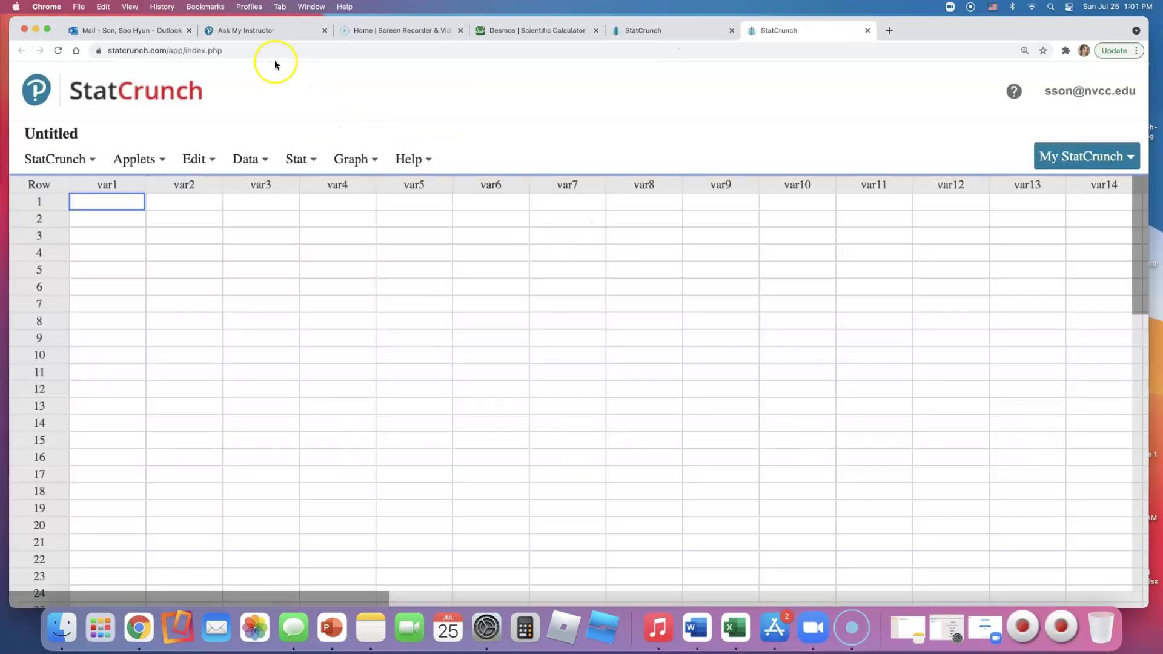
Detach StatCrunch into its own smaller window and navigate Stat > Proportion Stats > One Sample
{"action": "left_click", "coordinate": [271, 34]}
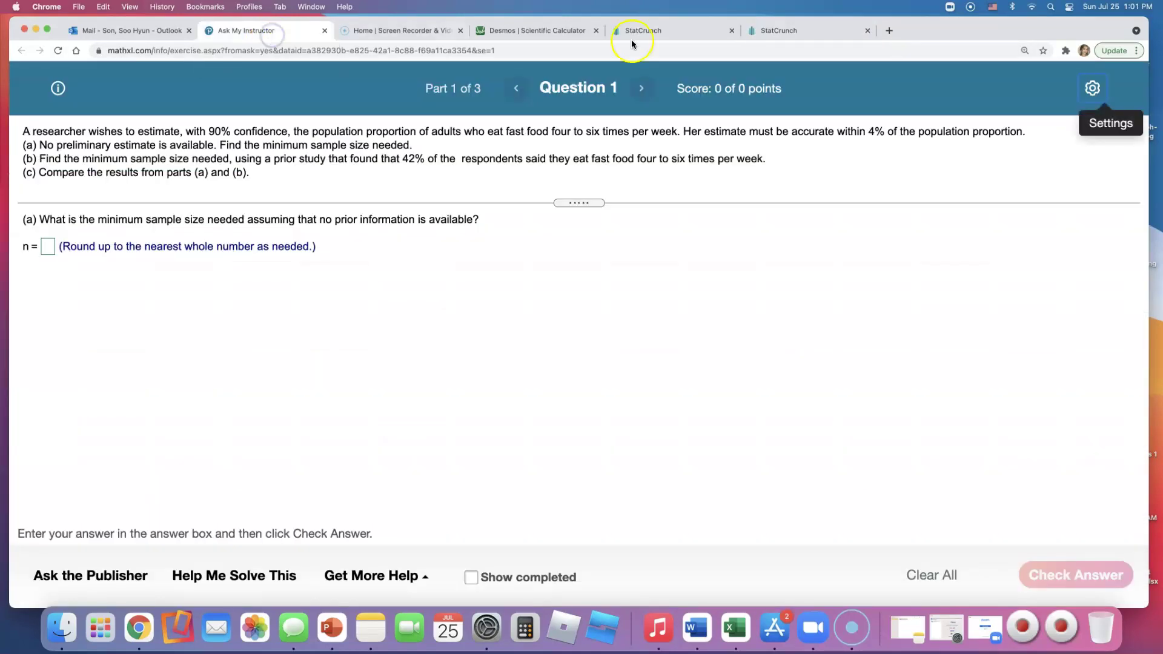
{"action": "left_click_drag", "start_coordinate": [774, 30], "coordinate": [137, 134]}
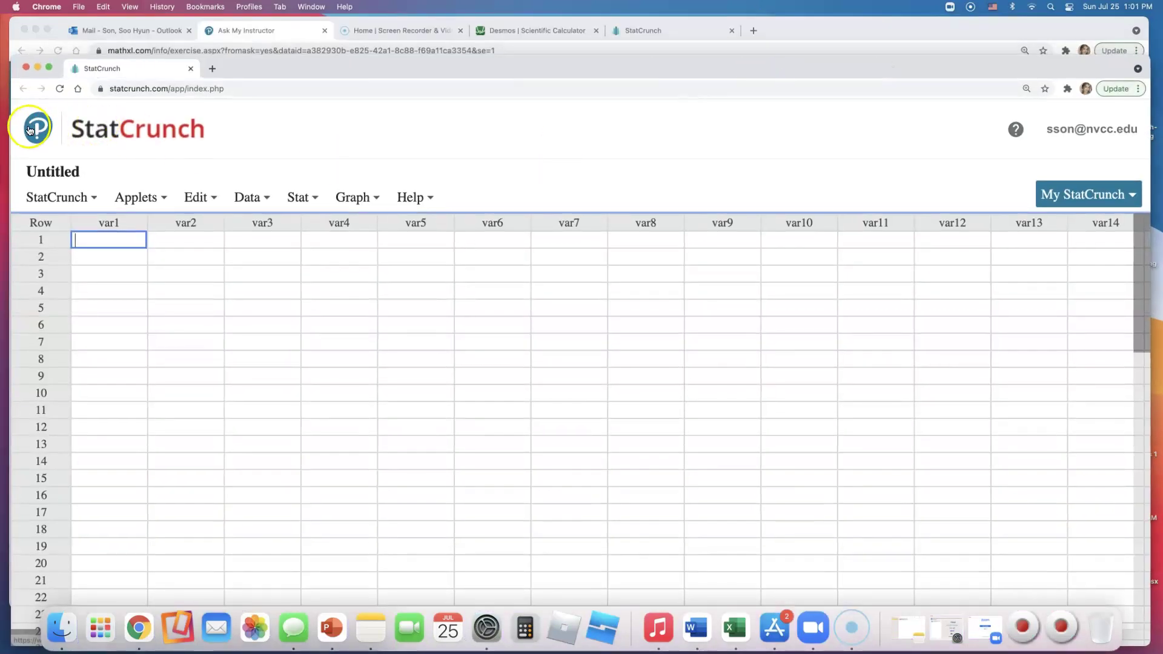
{"action": "double_click", "coordinate": [825, 68]}
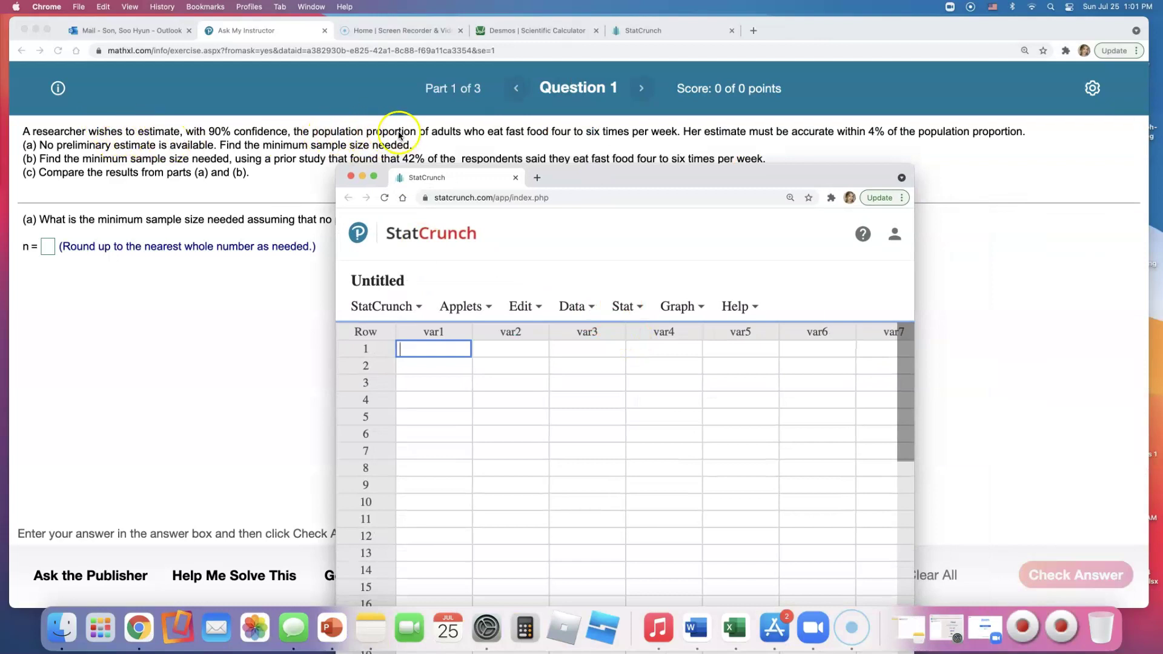
{"action": "left_click_drag", "start_coordinate": [571, 173], "coordinate": [576, 29]}
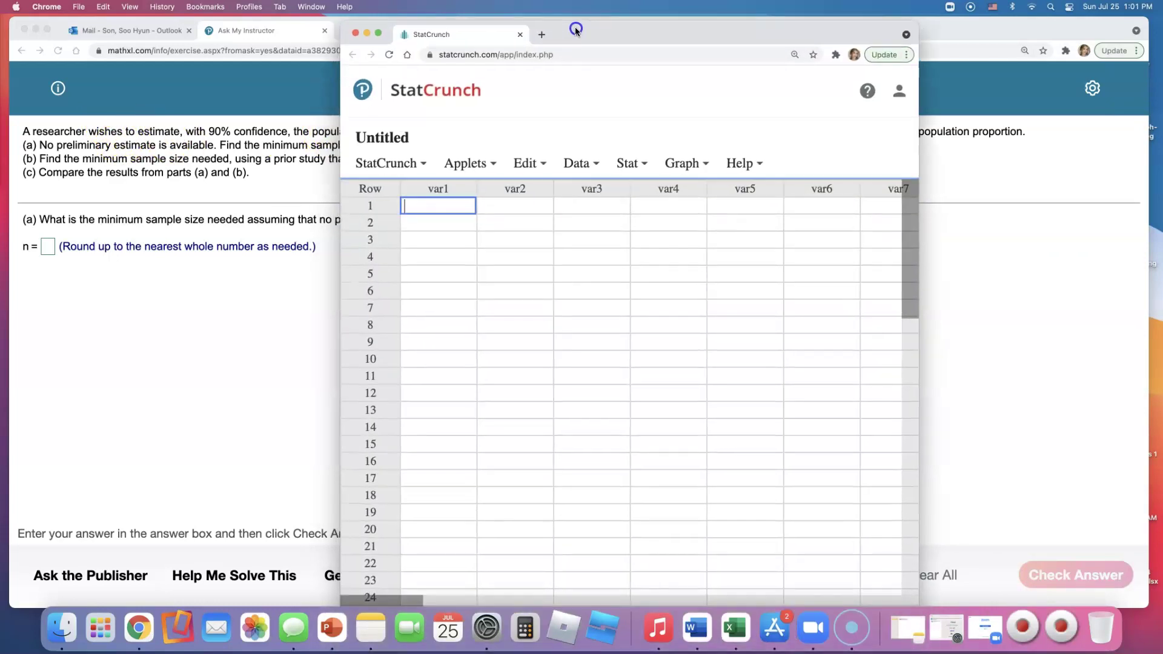
{"action": "left_click", "coordinate": [621, 164]}
{"action": "mouse_move", "coordinate": [698, 293]}
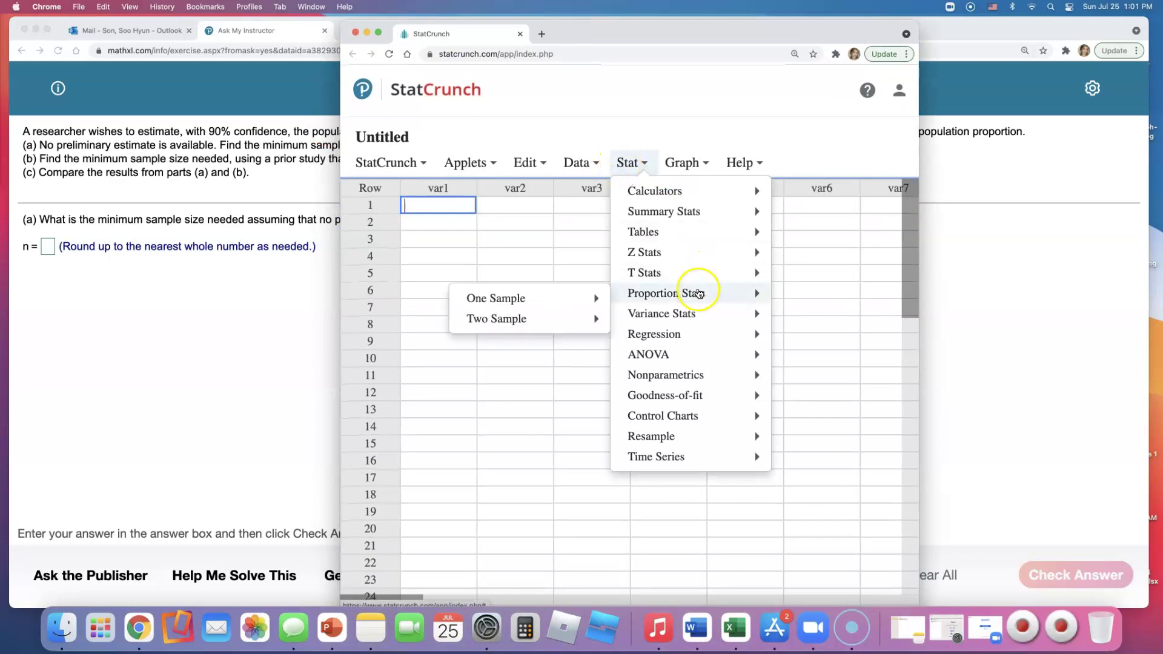
{"action": "mouse_move", "coordinate": [558, 301]}
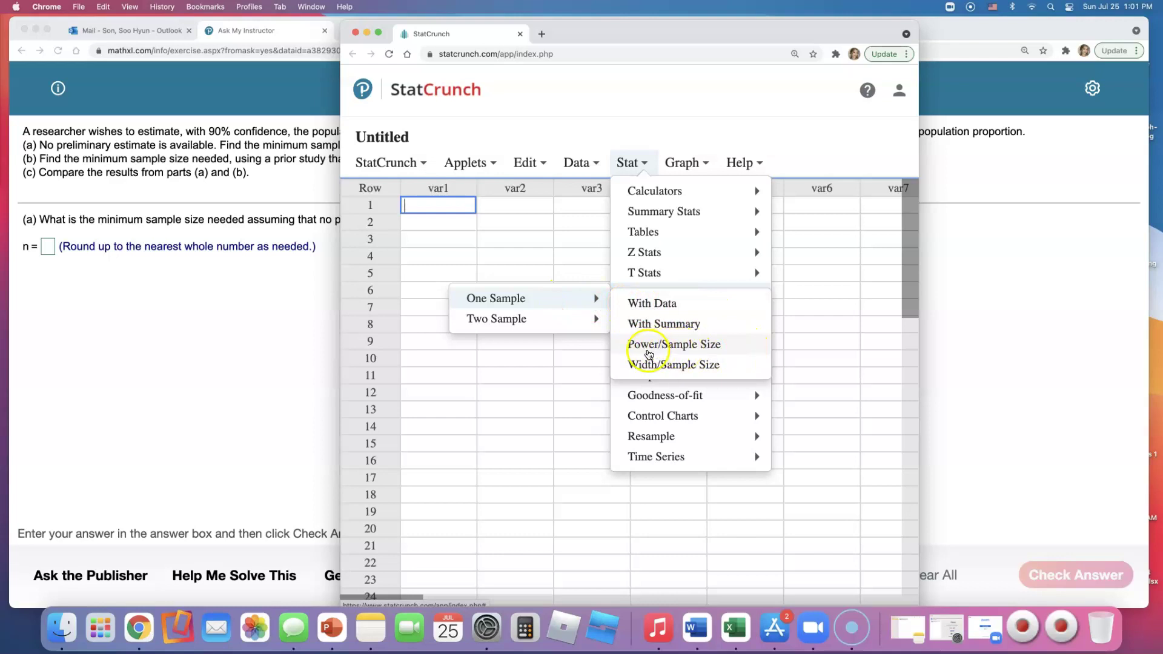
Open the one-sample proportion Power/Sample Size calculator in width mode with confidence level 0.90
{"action": "left_click", "coordinate": [664, 346]}
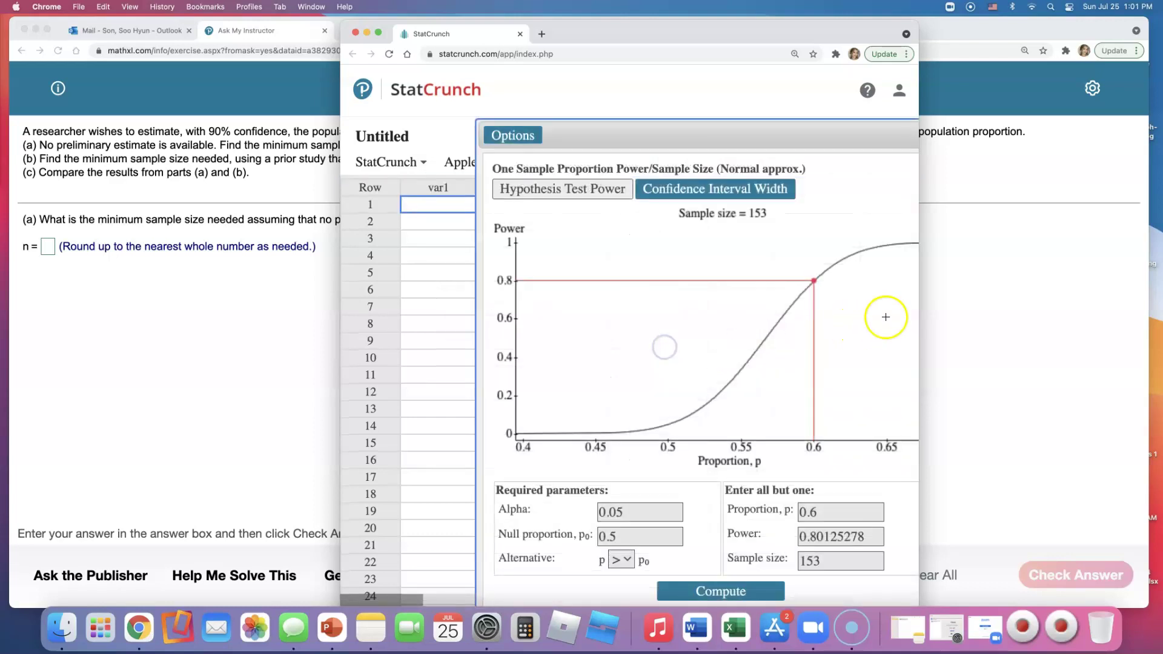
{"action": "left_click_drag", "start_coordinate": [740, 123], "coordinate": [675, 77]}
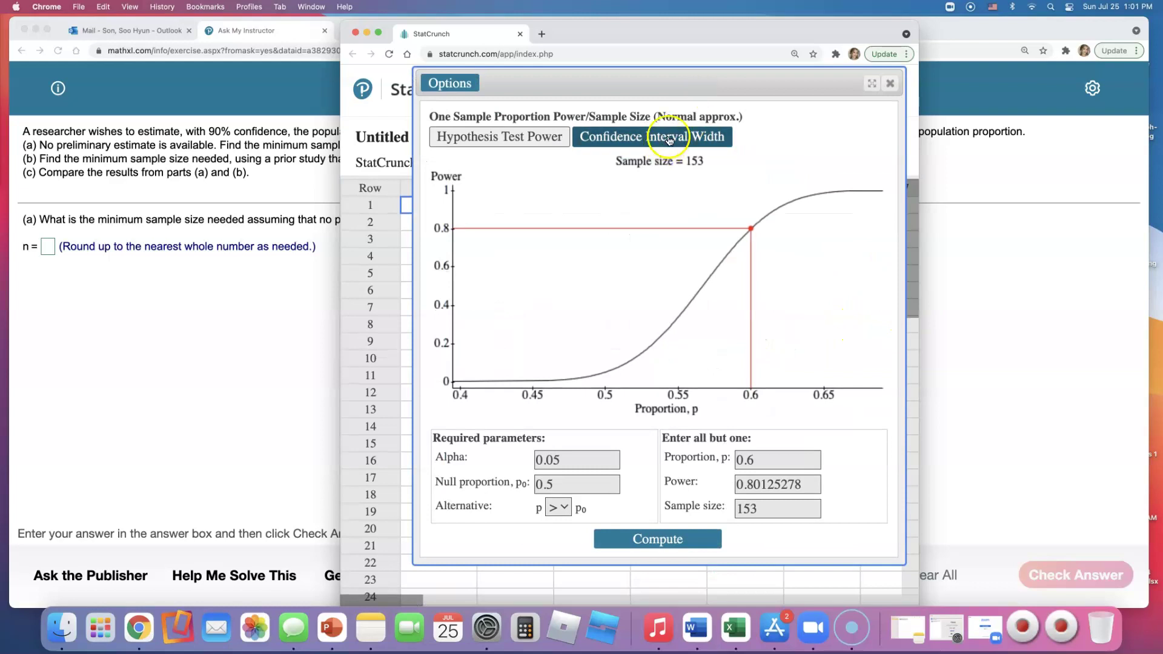
{"action": "left_click", "coordinate": [669, 139]}
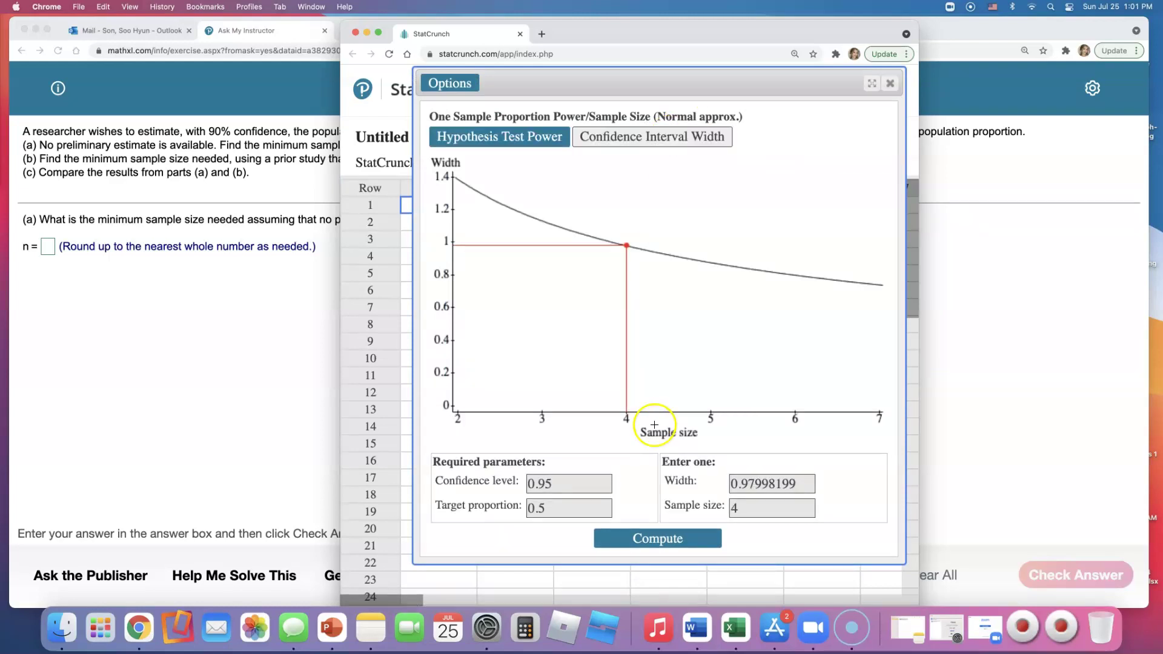
{"action": "left_click_drag", "start_coordinate": [576, 485], "coordinate": [506, 482]}
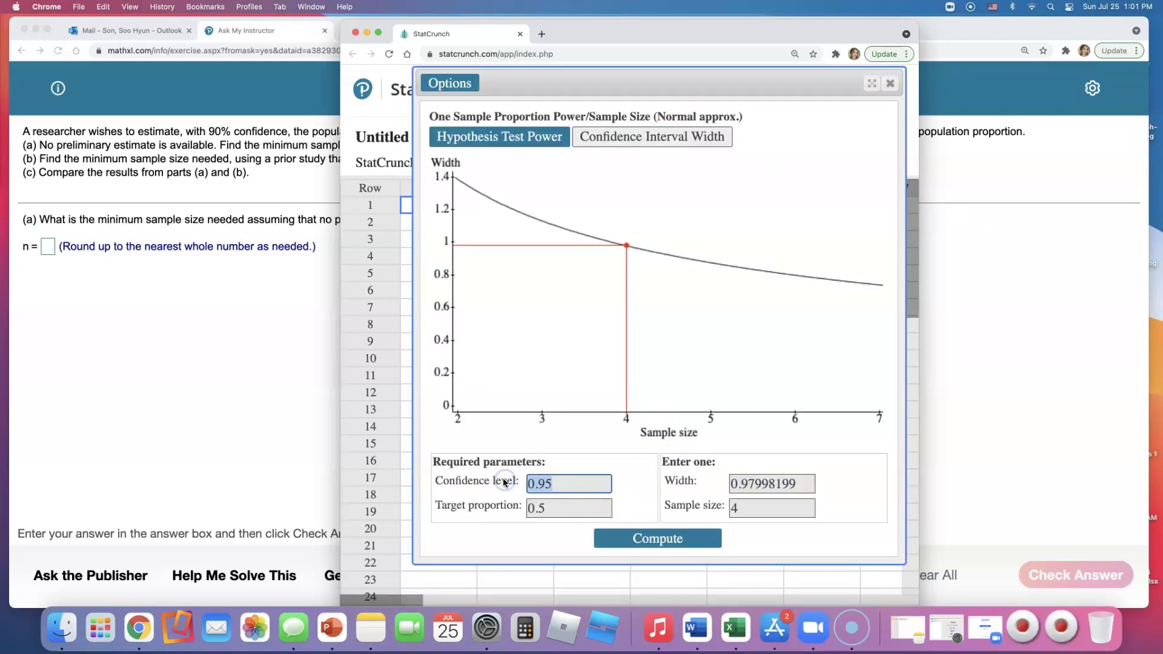
{"action": "type", "text": "0.90"}
{"action": "left_click_drag", "start_coordinate": [605, 40], "coordinate": [563, 166]}
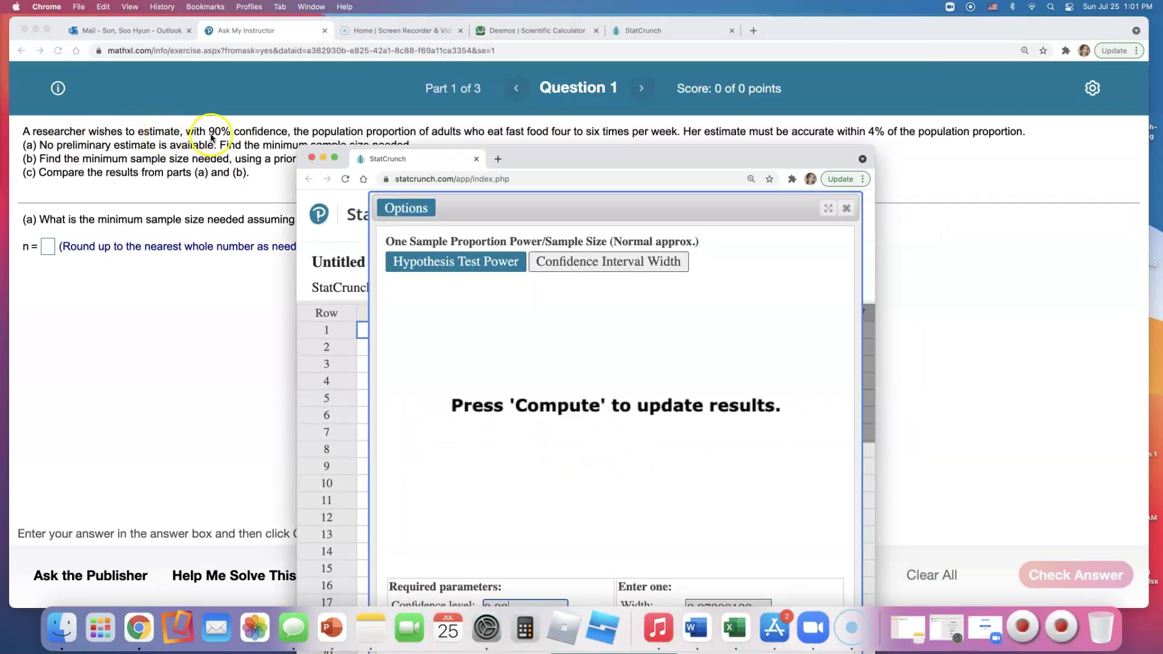
{"action": "left_click_drag", "start_coordinate": [555, 158], "coordinate": [612, 74]}
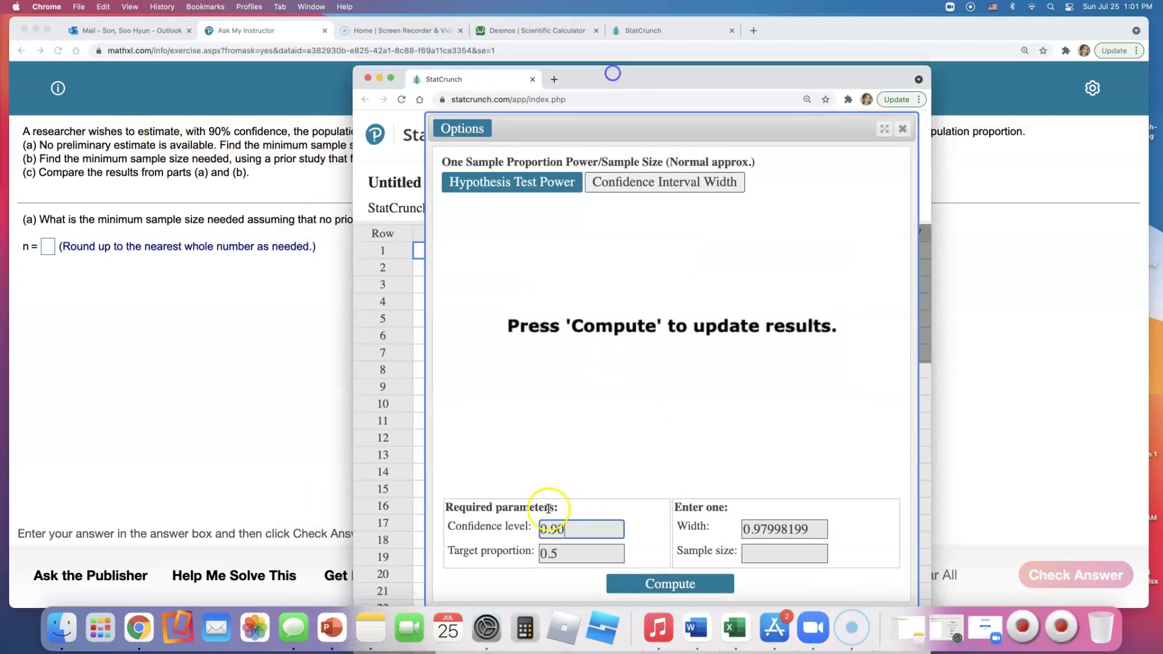
{"action": "left_click", "coordinate": [577, 532]}
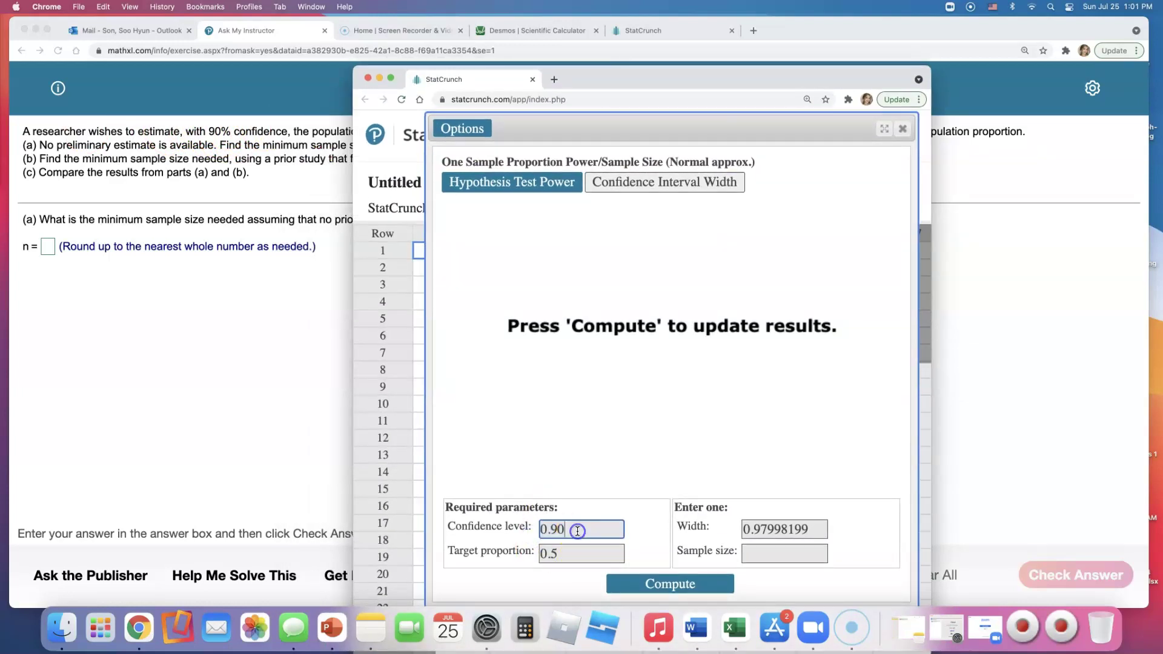
Enter target proportion 0.5 and start replacing the width value while checking the question
{"action": "key", "text": "Tab"}
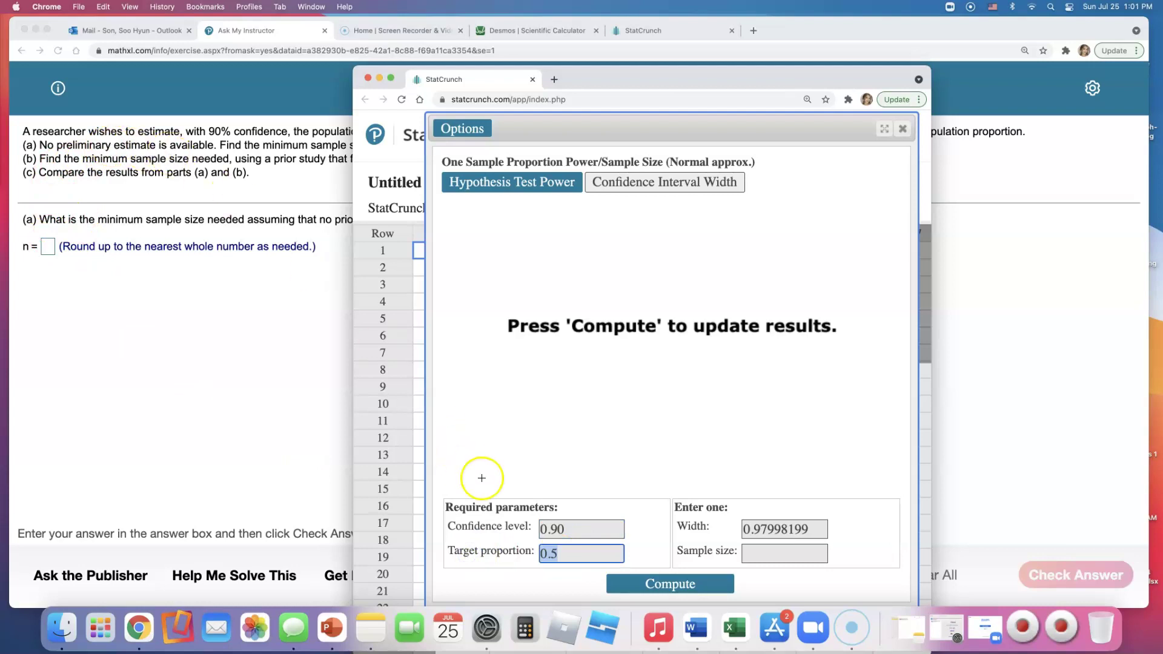
{"action": "left_click", "coordinate": [569, 558]}
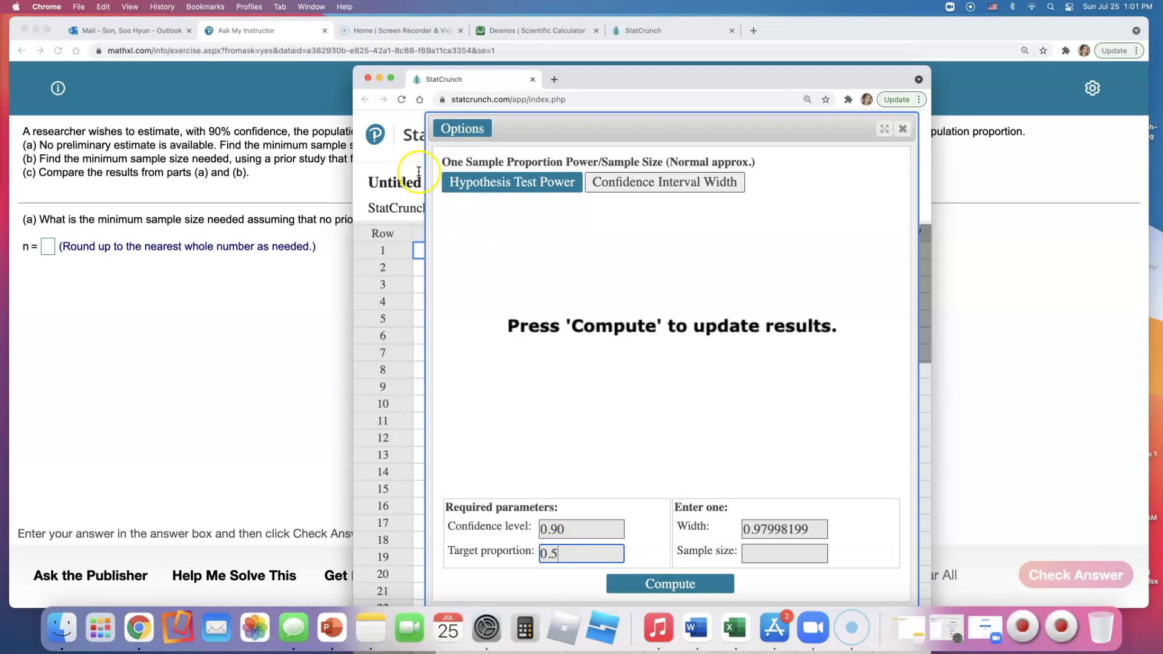
{"action": "left_click_drag", "start_coordinate": [600, 74], "coordinate": [603, 21]}
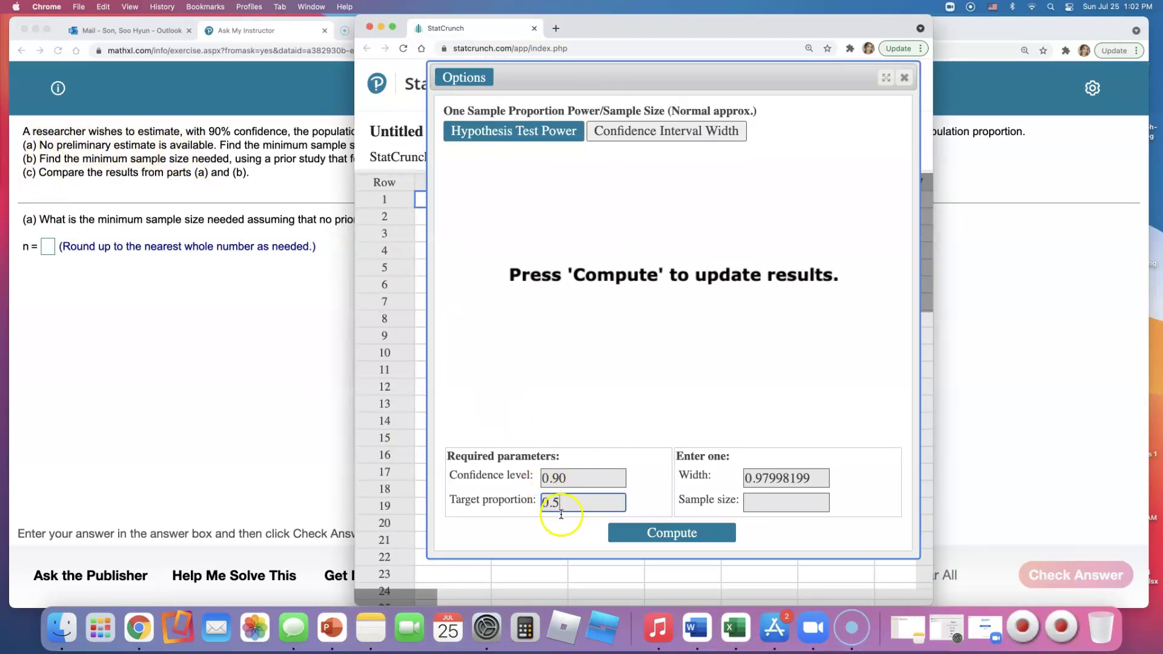
{"action": "left_click_drag", "start_coordinate": [564, 503], "coordinate": [529, 502]}
{"action": "double_click", "coordinate": [819, 483]}
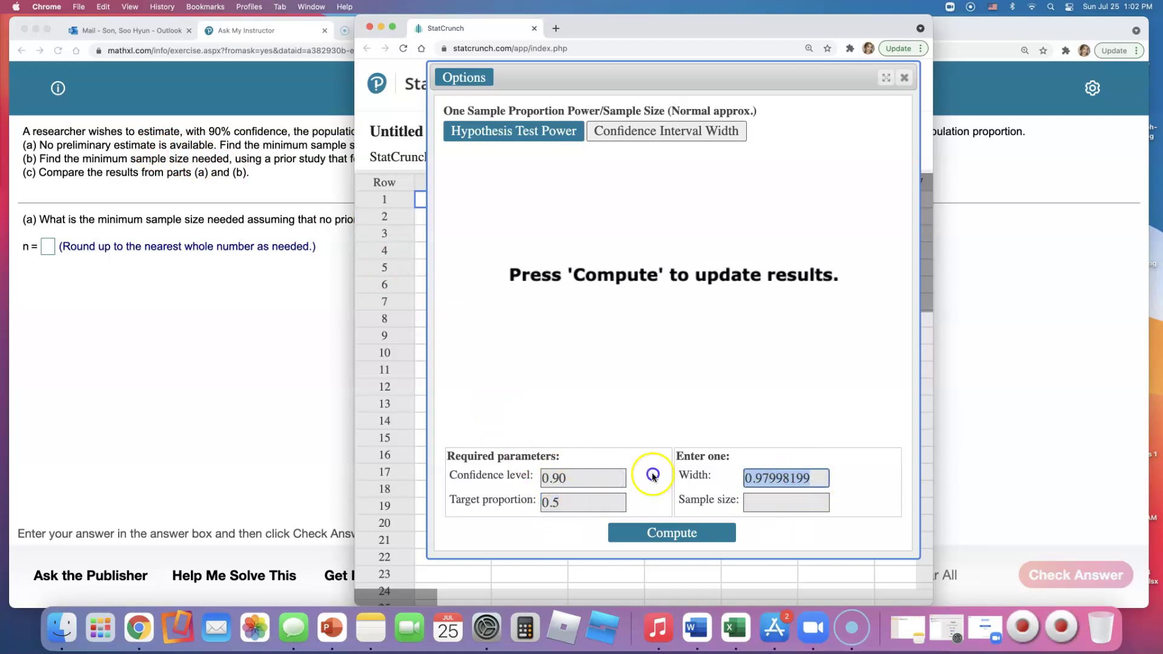
{"action": "type", "text": "0.08"}
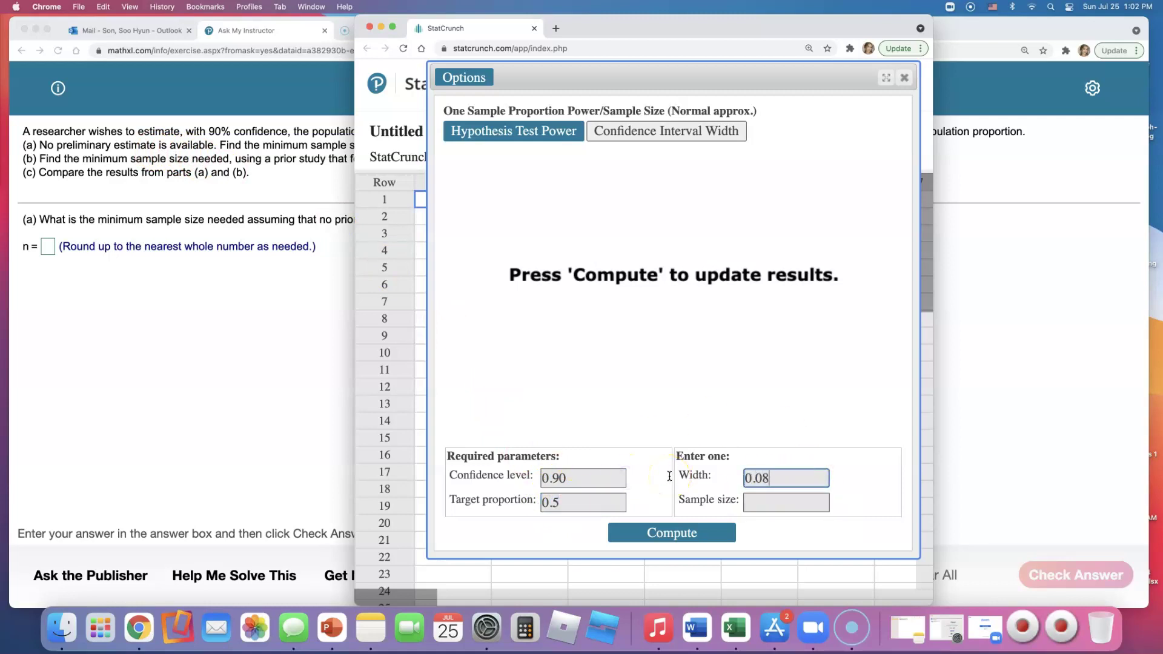
{"action": "left_click_drag", "start_coordinate": [650, 23], "coordinate": [717, 152]}
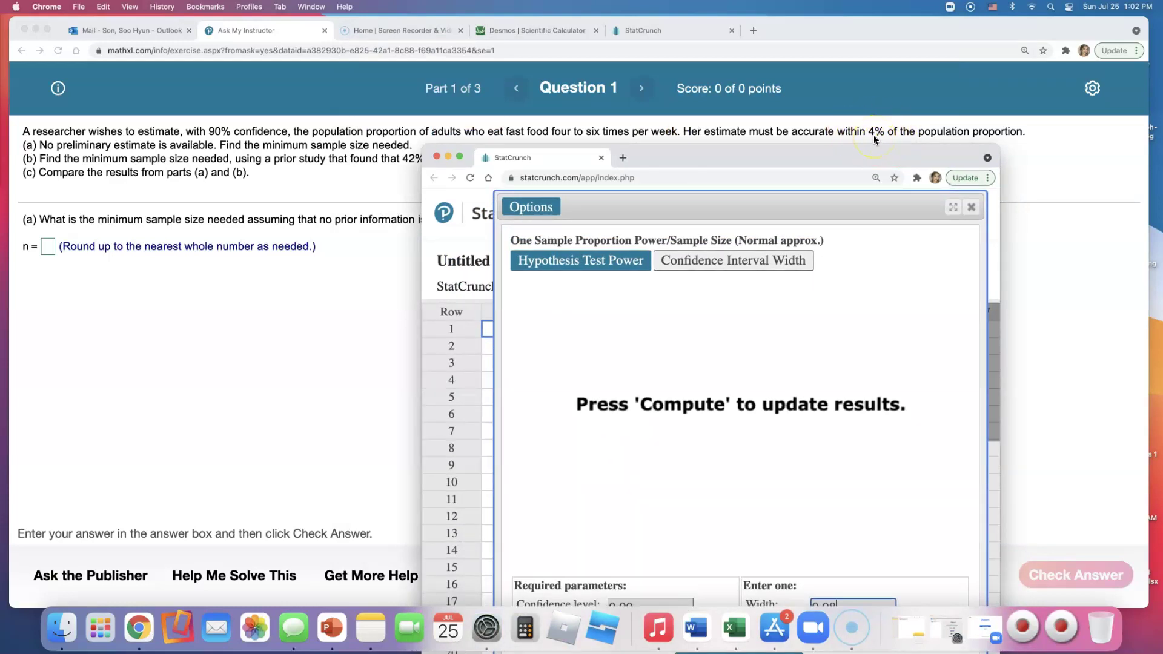
{"action": "left_click", "coordinate": [866, 116]}
{"action": "left_click_drag", "start_coordinate": [877, 163], "coordinate": [701, 33]}
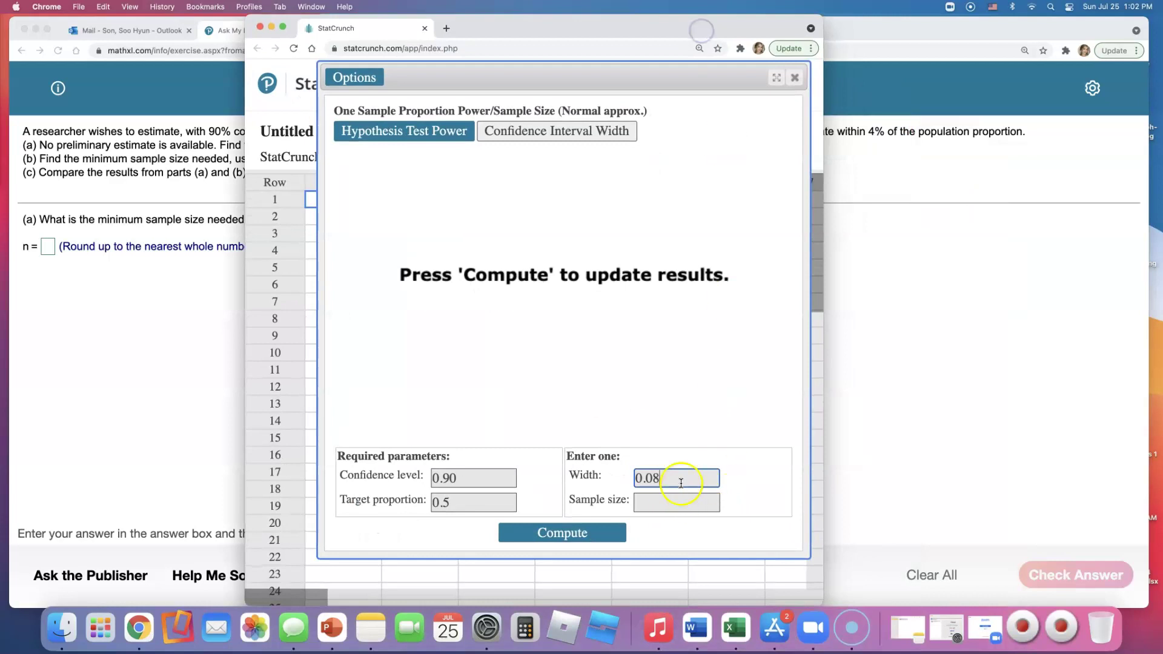
Set width to 0.08 and compute the required sample size of 423
{"action": "left_click_drag", "start_coordinate": [681, 478], "coordinate": [597, 478]}
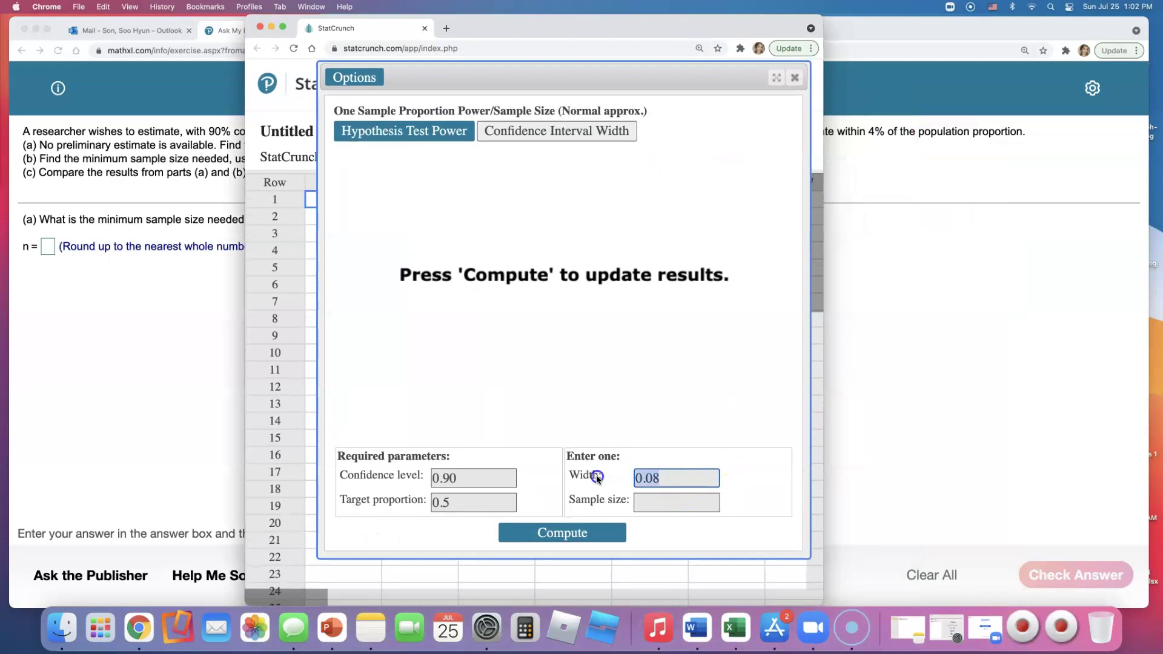
{"action": "left_click", "coordinate": [680, 483]}
{"action": "left_click", "coordinate": [594, 533]}
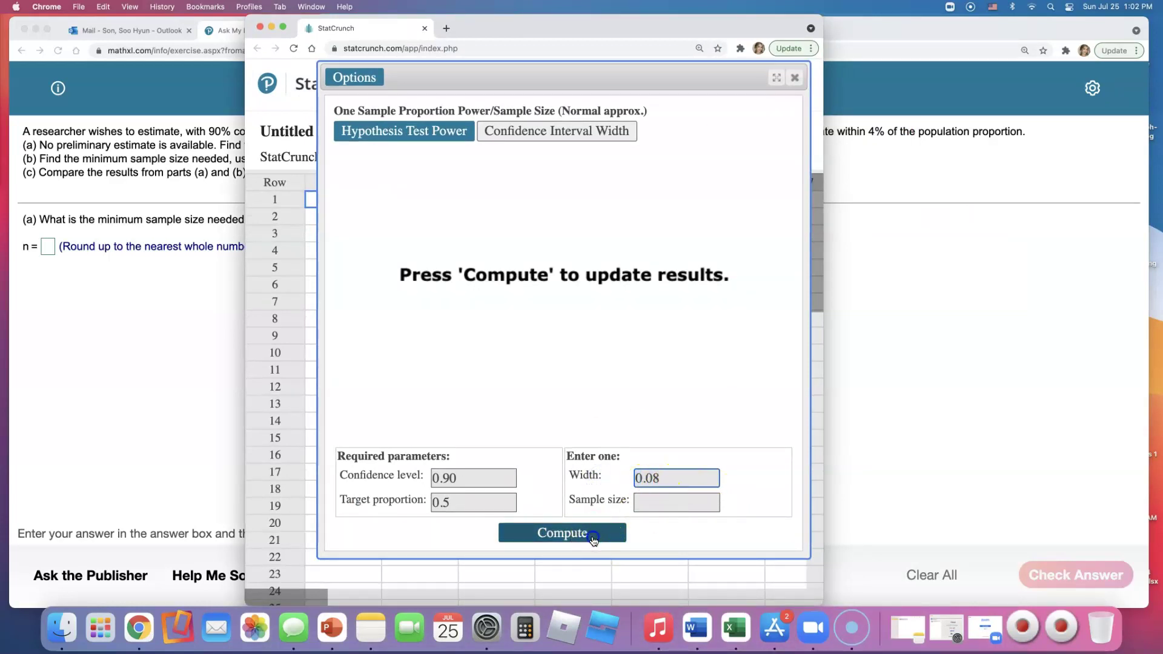
{"action": "left_click", "coordinate": [657, 514]}
{"action": "double_click", "coordinate": [657, 514]}
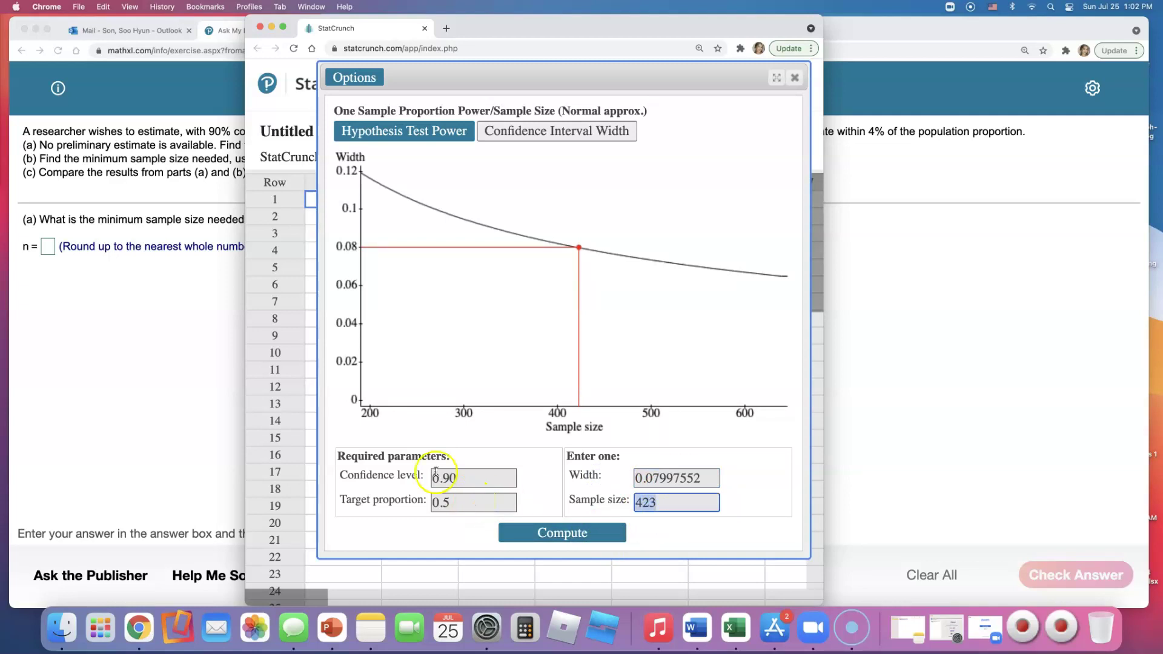
Enter 423 as the part (a) sample size, check it, and highlight part (b)
{"action": "left_click", "coordinate": [51, 248]}
{"action": "type", "text": "4"}
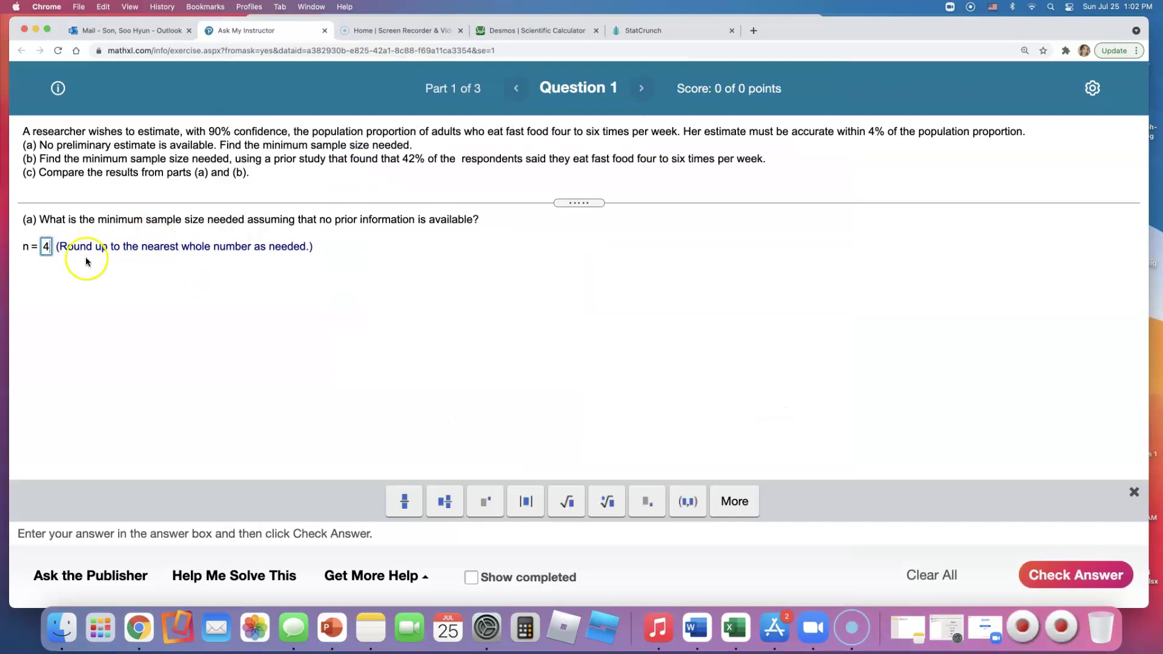
{"action": "type", "text": "23"}
{"action": "left_click", "coordinate": [1067, 573]}
{"action": "left_click", "coordinate": [579, 372]}
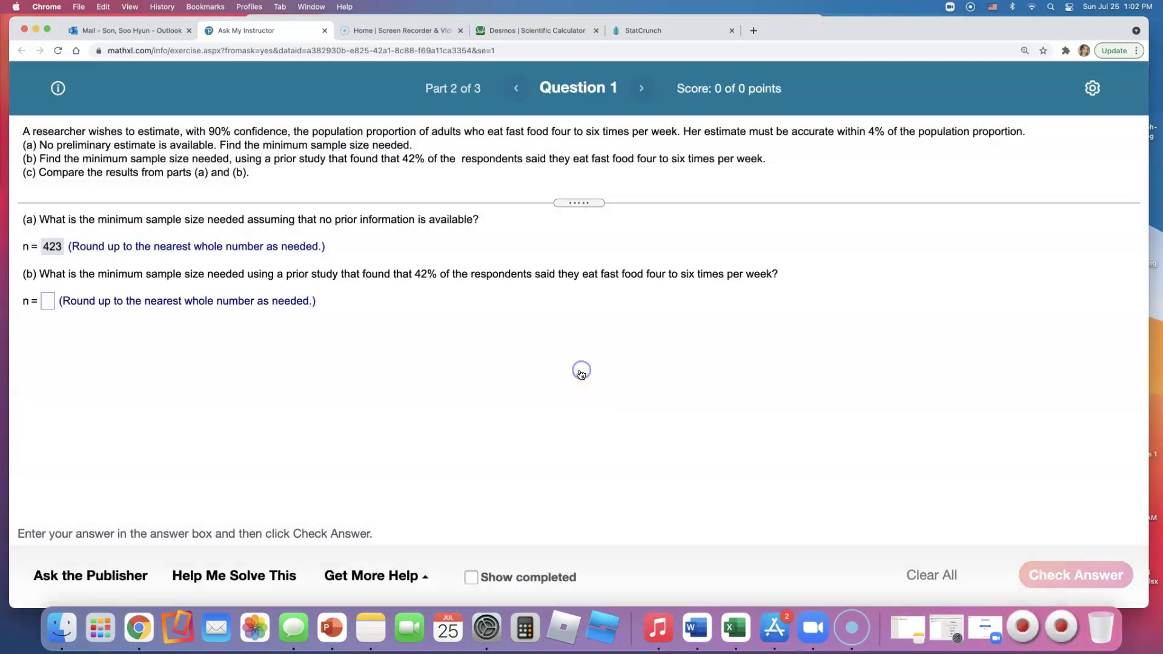
{"action": "left_click_drag", "start_coordinate": [34, 158], "coordinate": [451, 162]}
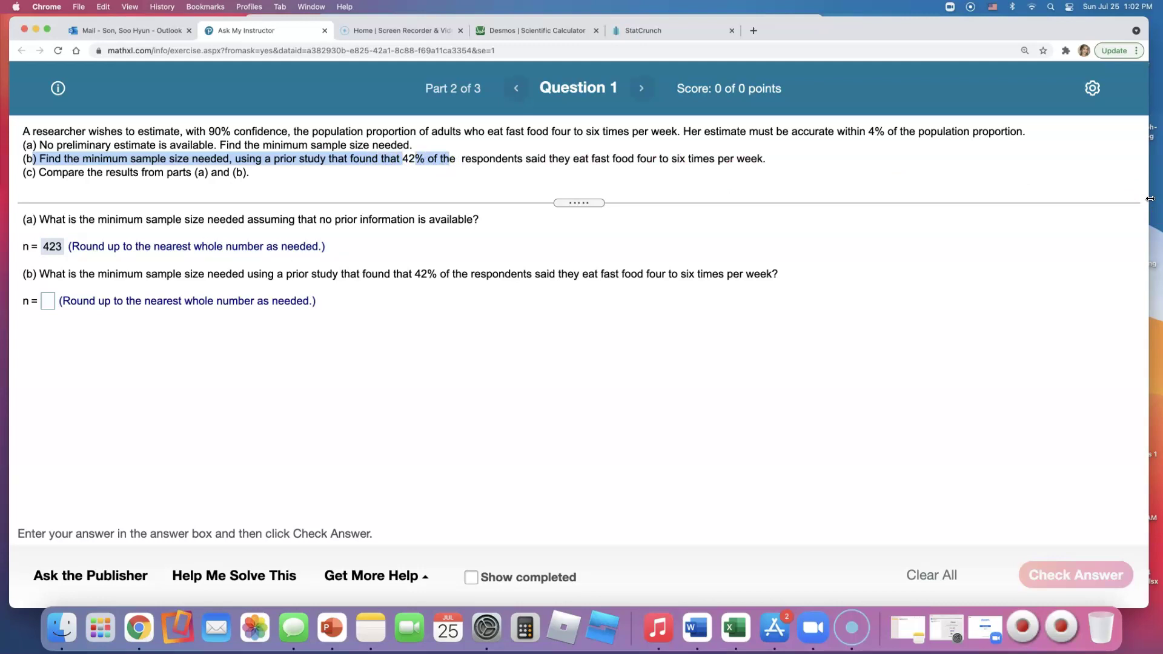
Place StatCrunch beside the narrowed MathXL window and change the target proportion to 0.42
{"action": "left_click_drag", "start_coordinate": [1150, 199], "coordinate": [794, 220]}
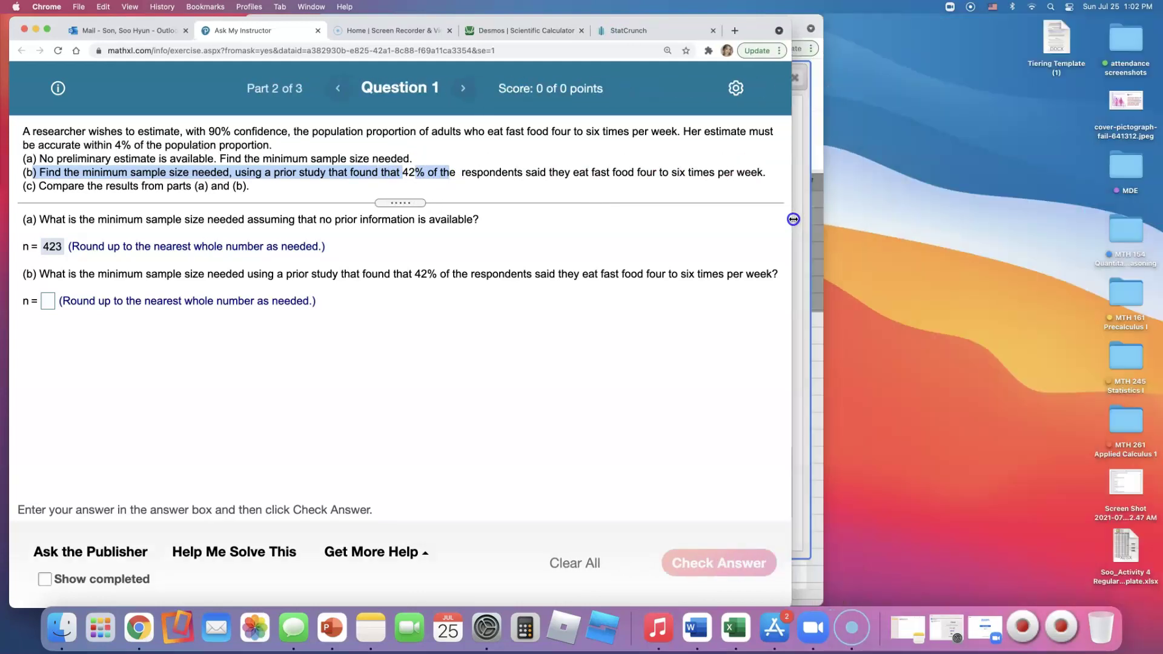
{"action": "left_click", "coordinate": [813, 249]}
{"action": "left_click_drag", "start_coordinate": [623, 30], "coordinate": [937, 28]}
{"action": "left_click", "coordinate": [671, 504]}
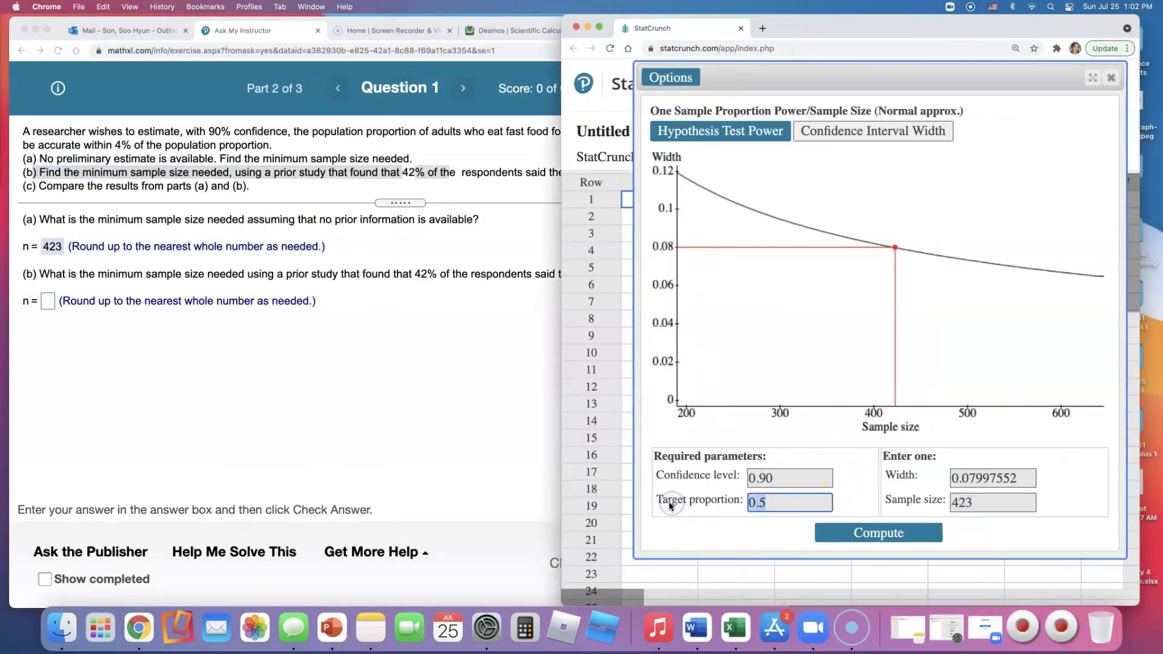
{"action": "type", "text": "0.42"}
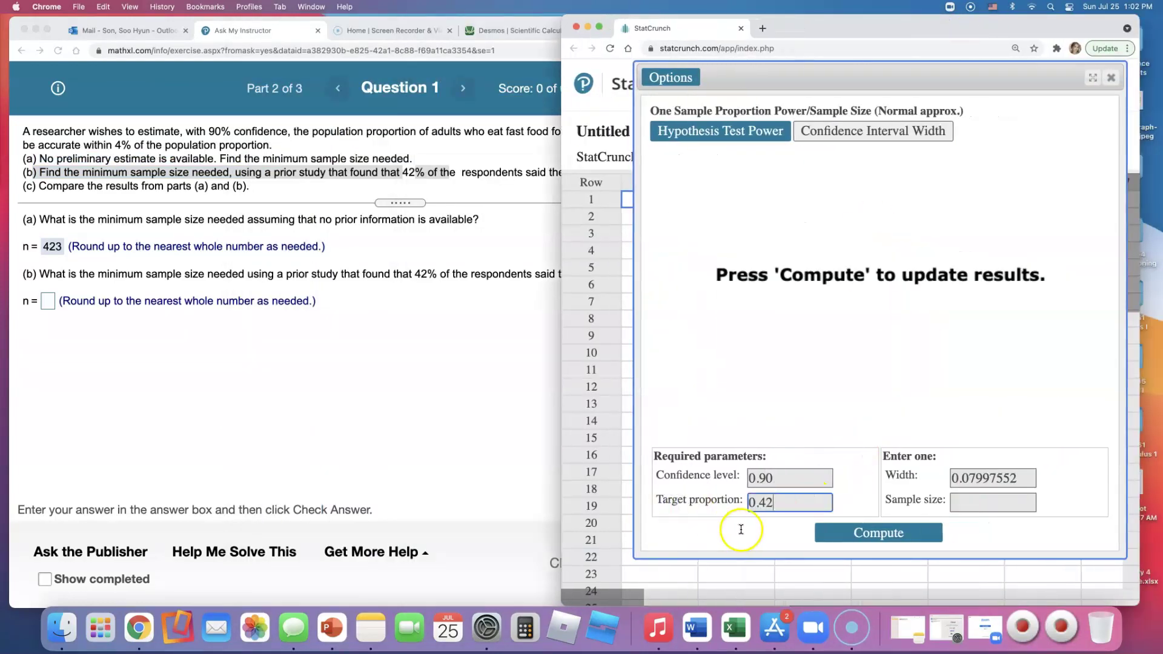
{"action": "left_click", "coordinate": [728, 505]}
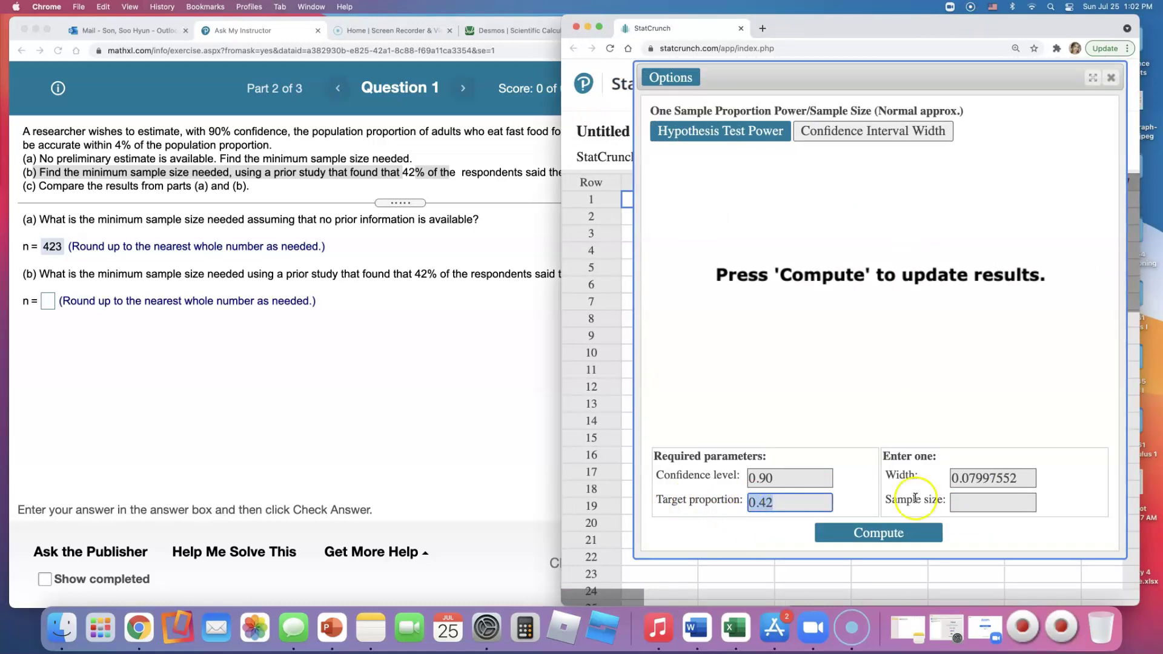
Re-enter width 0.08 and compute the required sample size of 412
{"action": "left_click", "coordinate": [1024, 478]}
{"action": "key", "text": "BackSpace"}
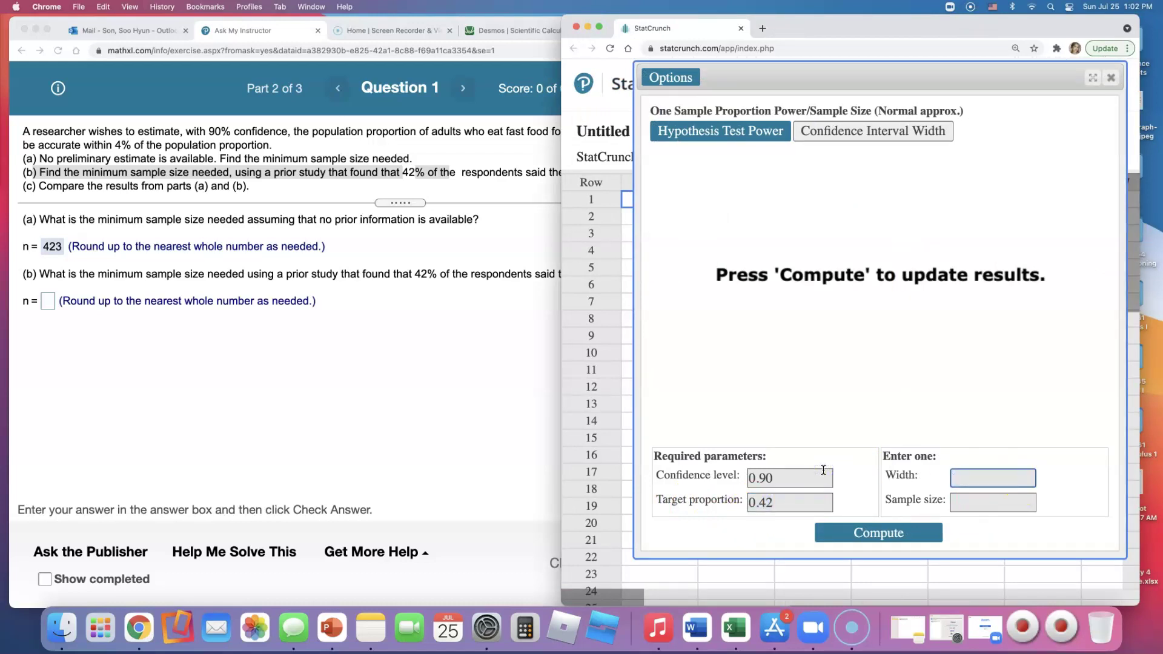
{"action": "type", "text": "0.079992135"}
{"action": "left_click", "coordinate": [921, 535]}
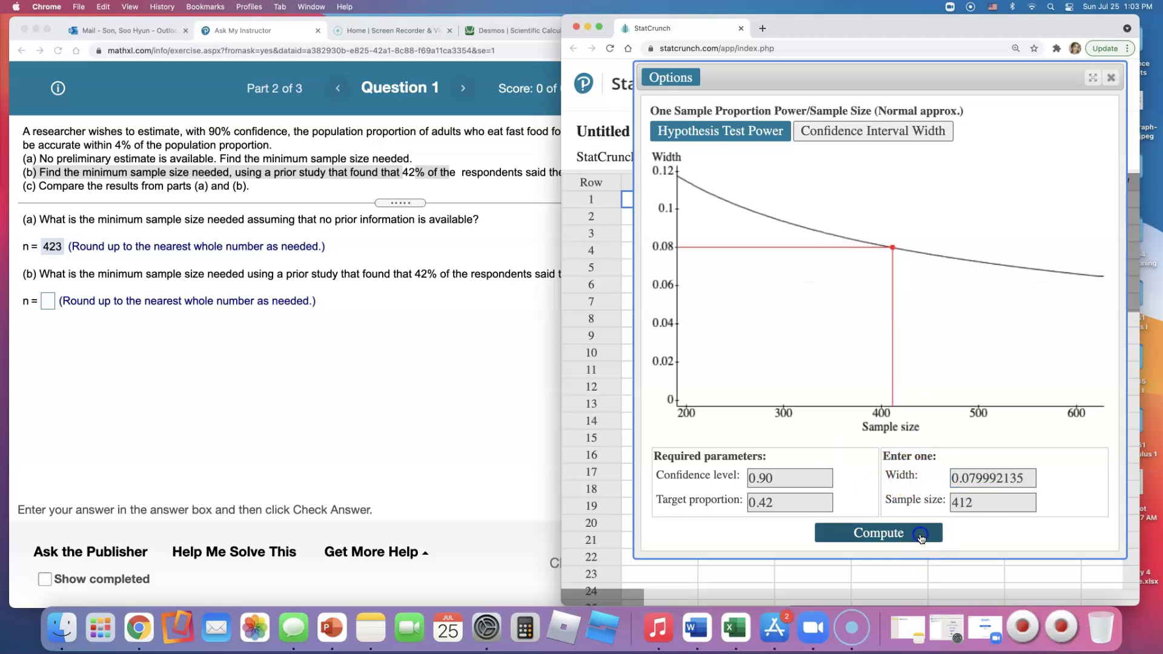
Enter 412 as the part (b) sample size and check the answer
{"action": "left_click", "coordinate": [48, 306]}
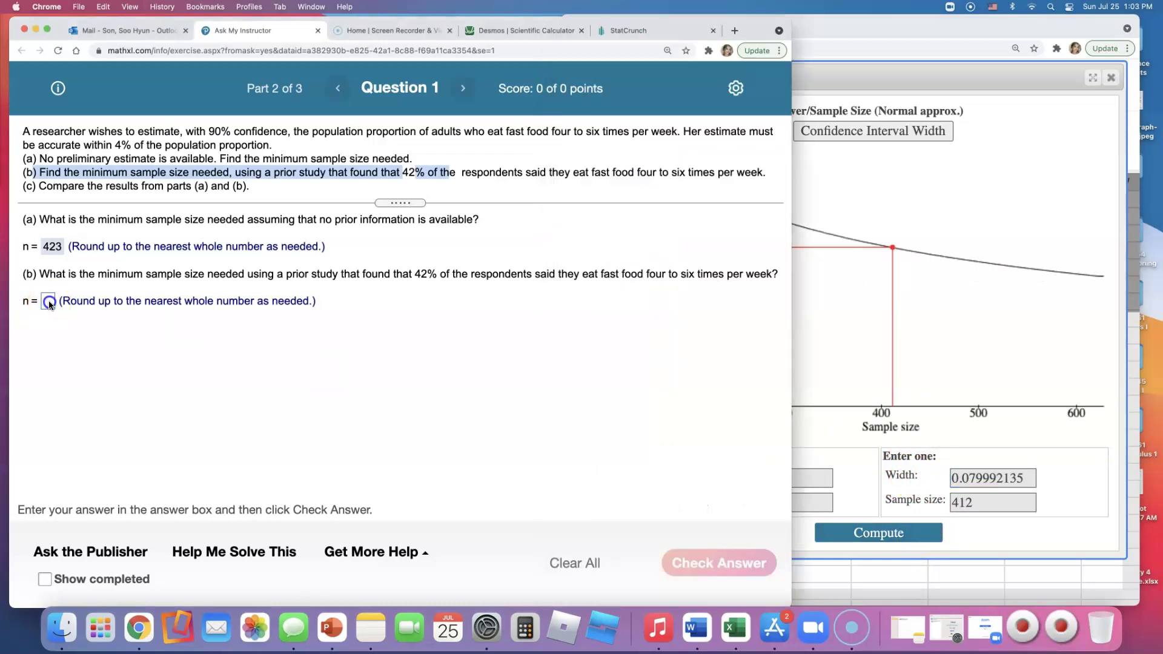
{"action": "type", "text": "412"}
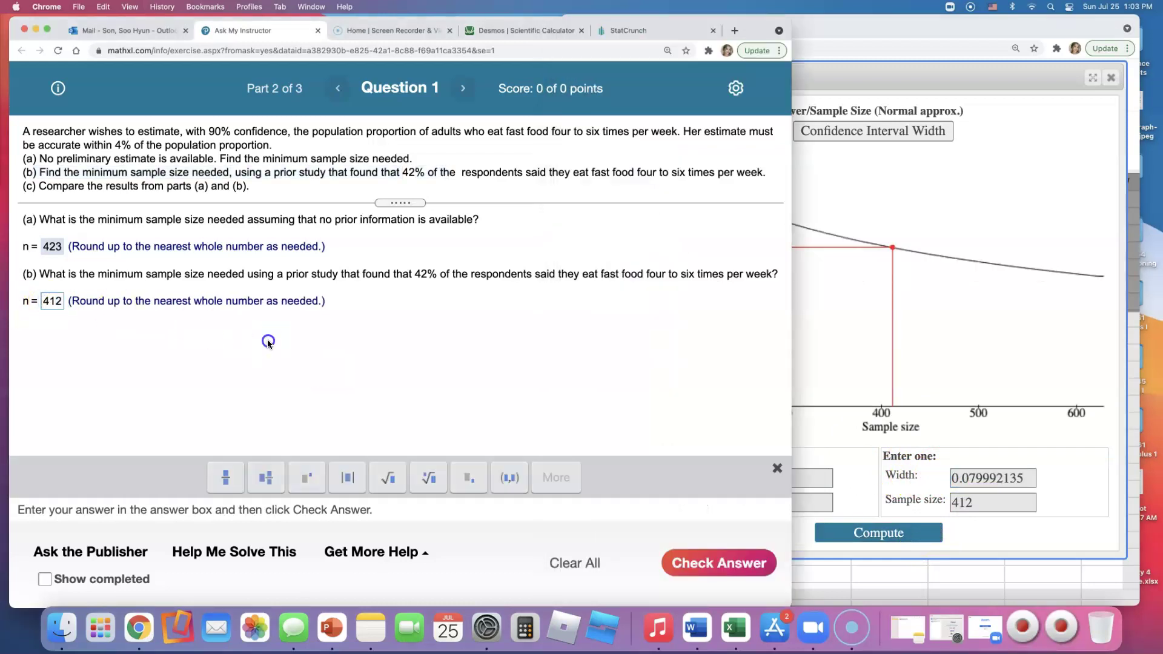
{"action": "left_click", "coordinate": [669, 548]}
{"action": "left_click", "coordinate": [397, 375]}
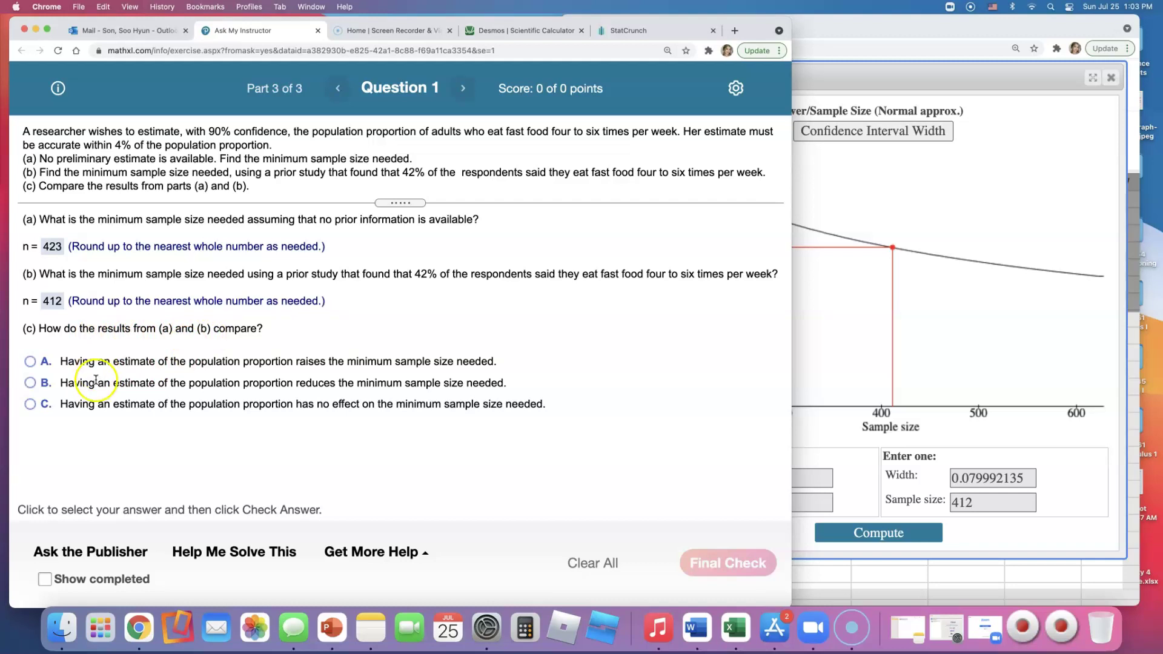
Choose option B, that a prior estimate reduces the sample size, and submit the final check
{"action": "left_click", "coordinate": [98, 381]}
{"action": "left_click", "coordinate": [728, 561]}
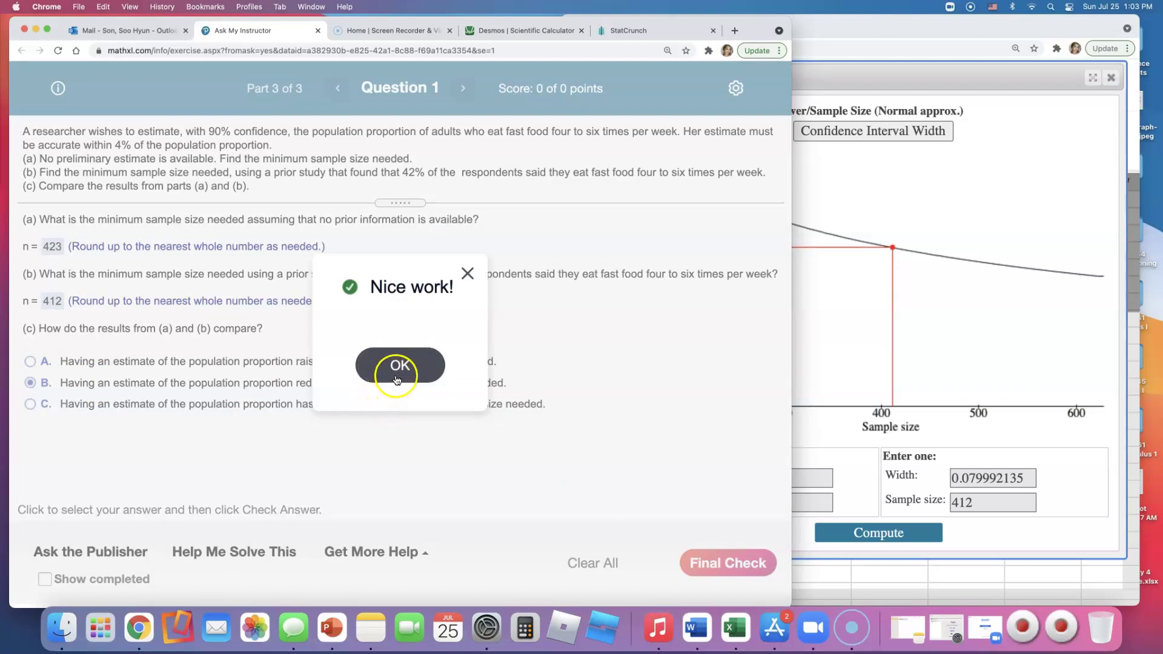
{"action": "left_click", "coordinate": [398, 377]}
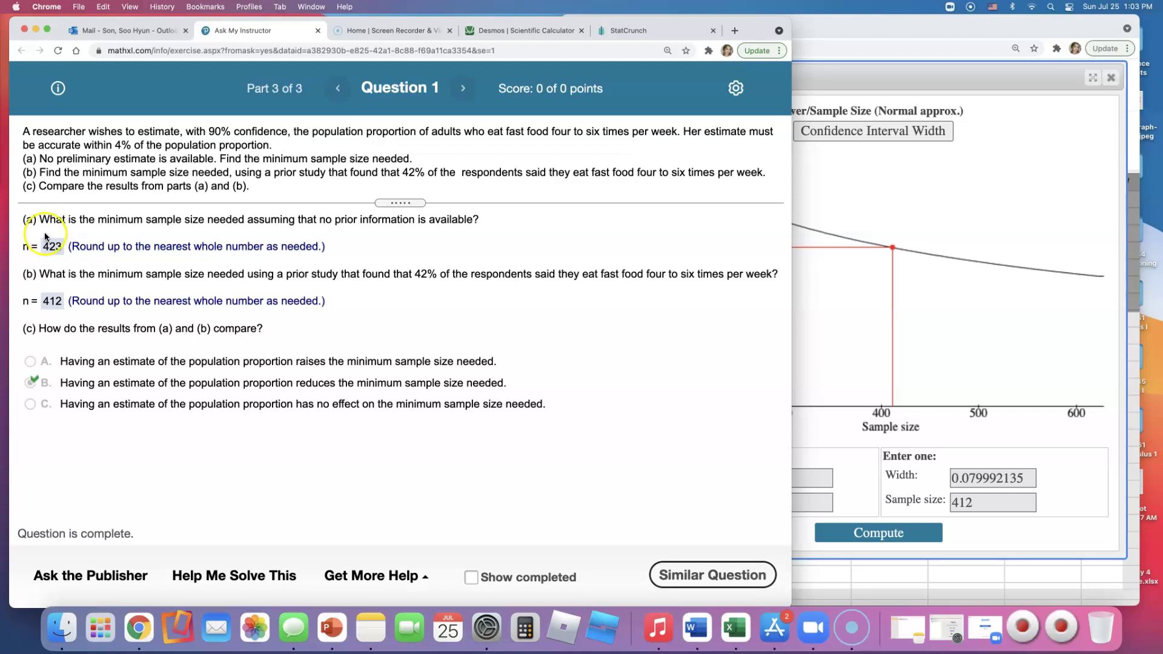
{"action": "left_click", "coordinate": [46, 254]}
{"action": "left_click", "coordinate": [343, 488]}
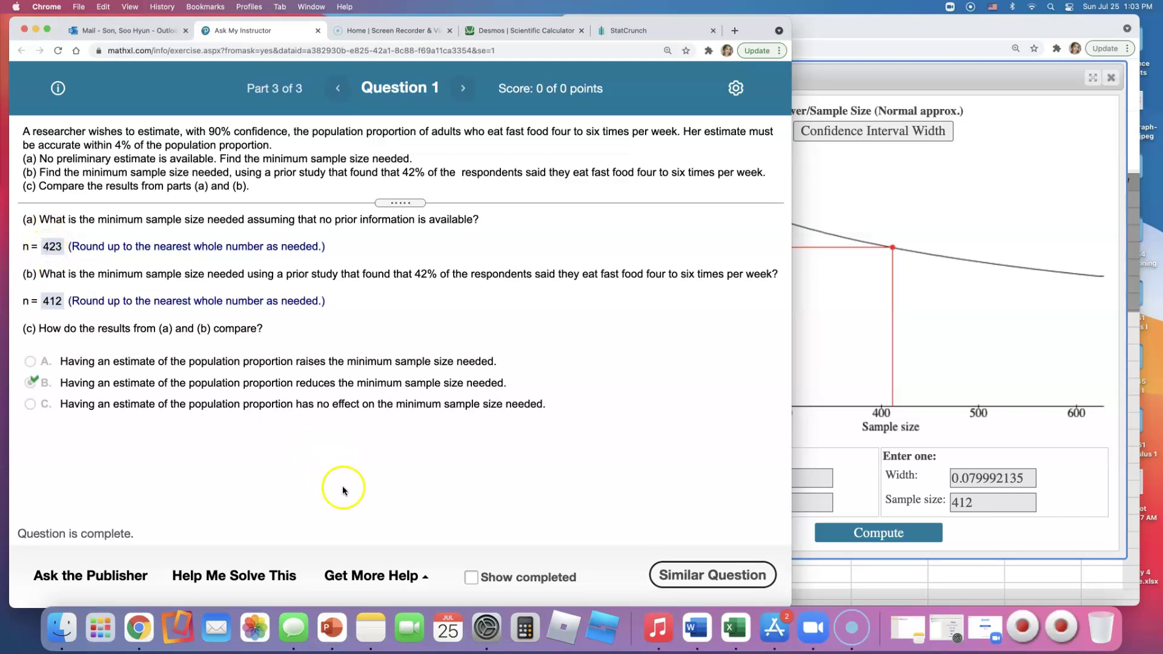